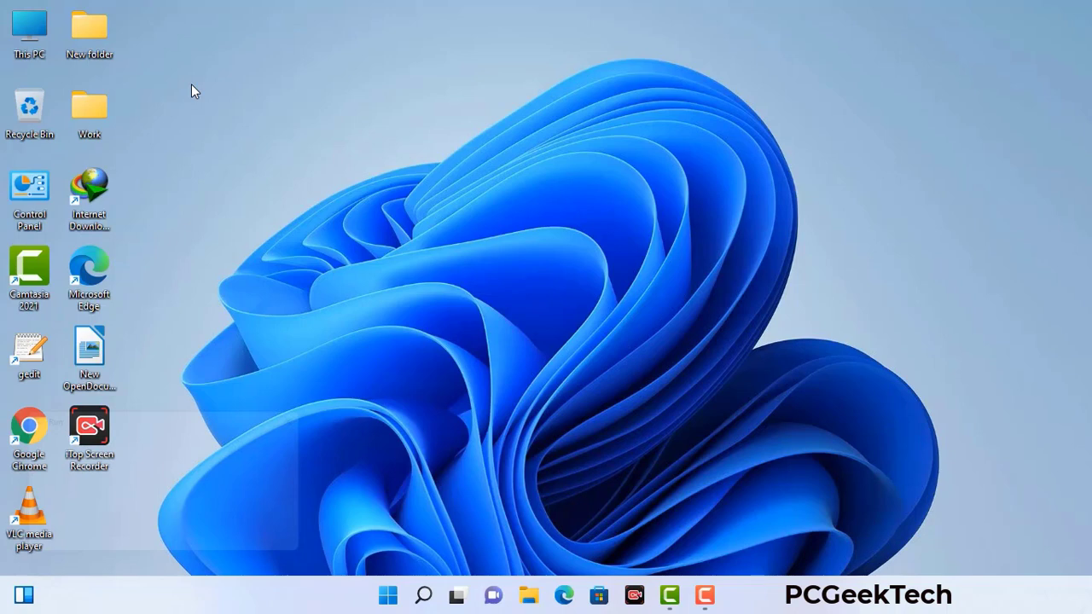
Open System Configuration by running msconfig from the Run dialog.
{"action": "key", "text": "super+r"}
{"action": "left_click_drag", "start_coordinate": [186, 416], "coordinate": [481, 135]}
{"action": "left_click", "coordinate": [433, 214]}
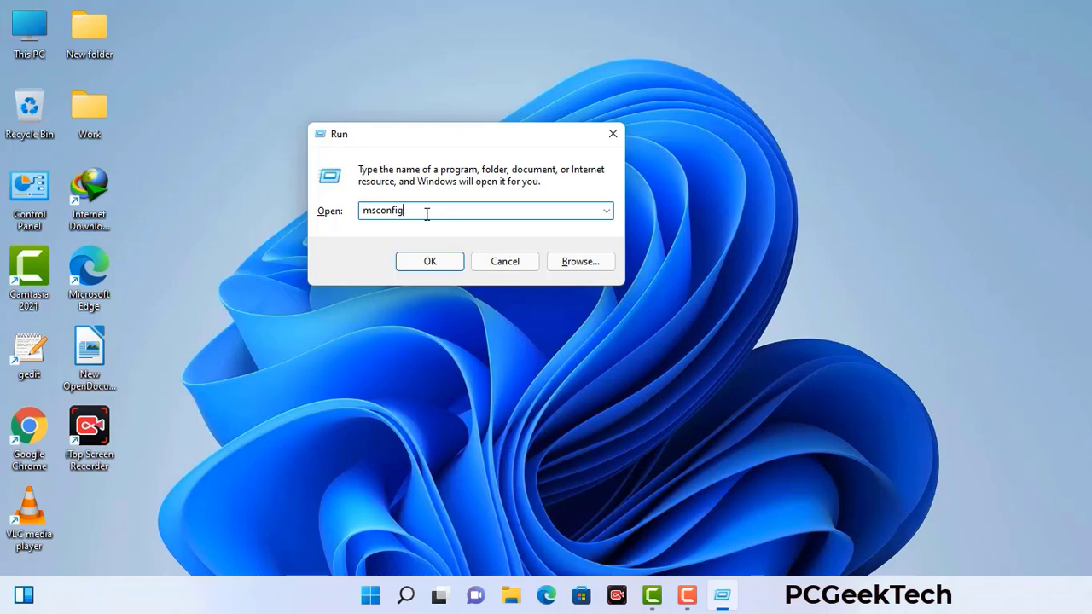
{"action": "left_click", "coordinate": [421, 266]}
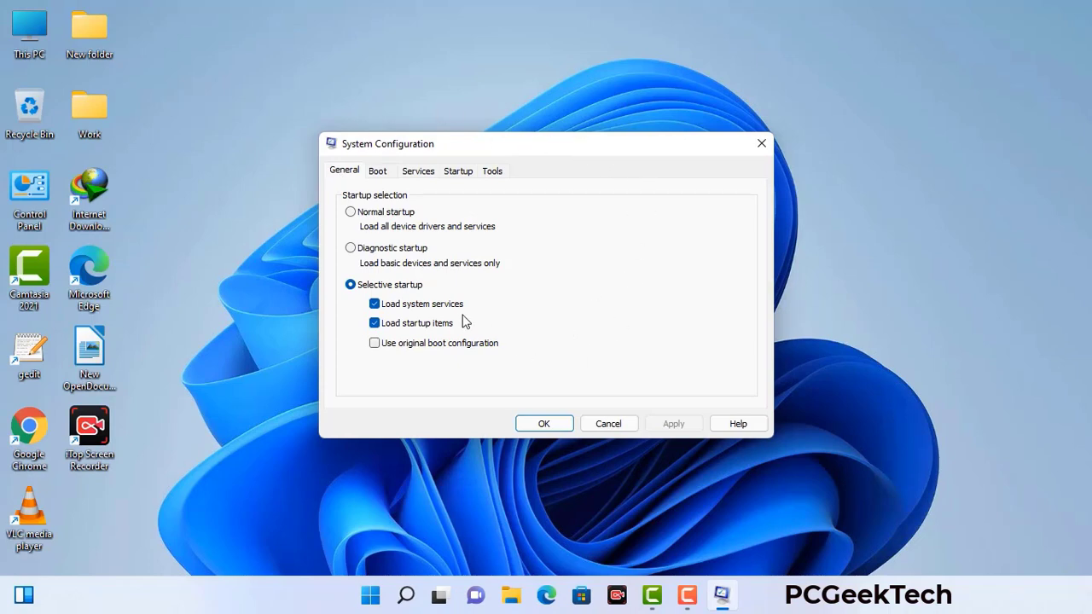
Enable Safe boot with the Network option in the boot settings, then apply and confirm the change.
{"action": "left_click", "coordinate": [380, 173]}
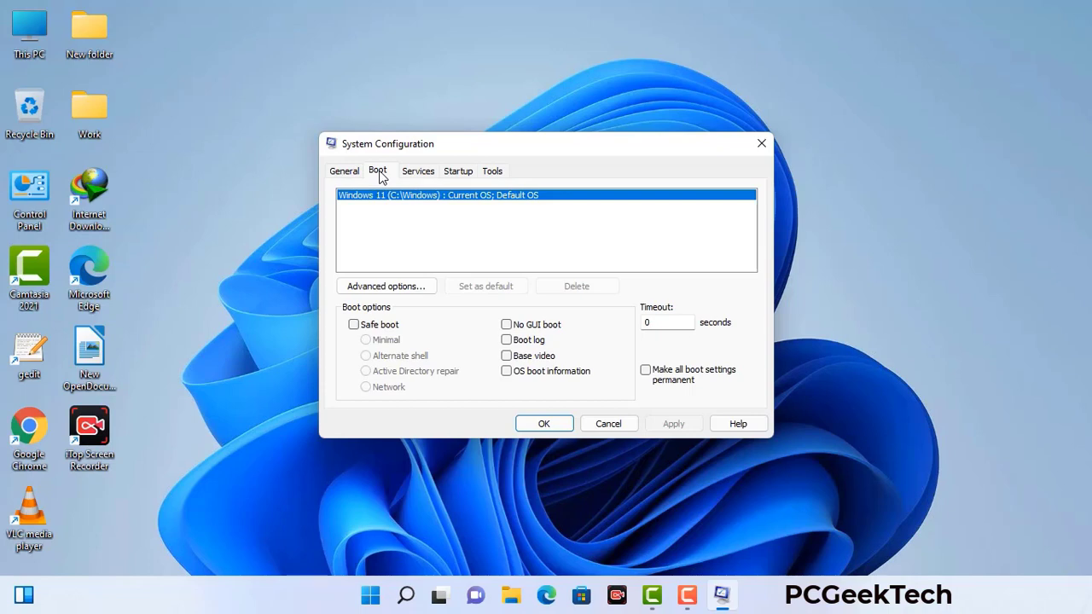
{"action": "left_click", "coordinate": [353, 325]}
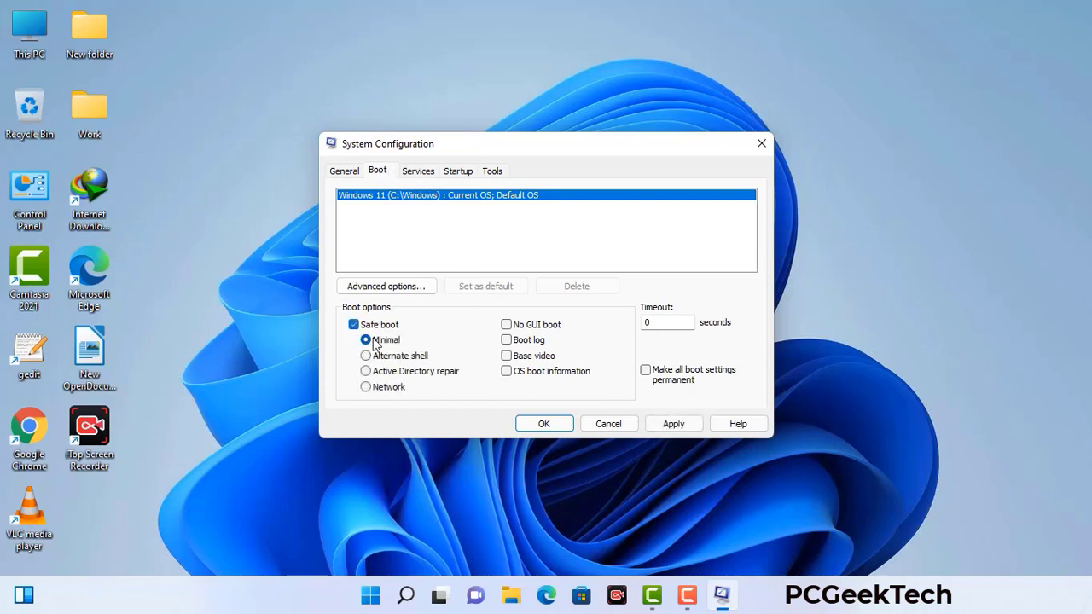
{"action": "left_click", "coordinate": [388, 388]}
{"action": "left_click", "coordinate": [673, 424]}
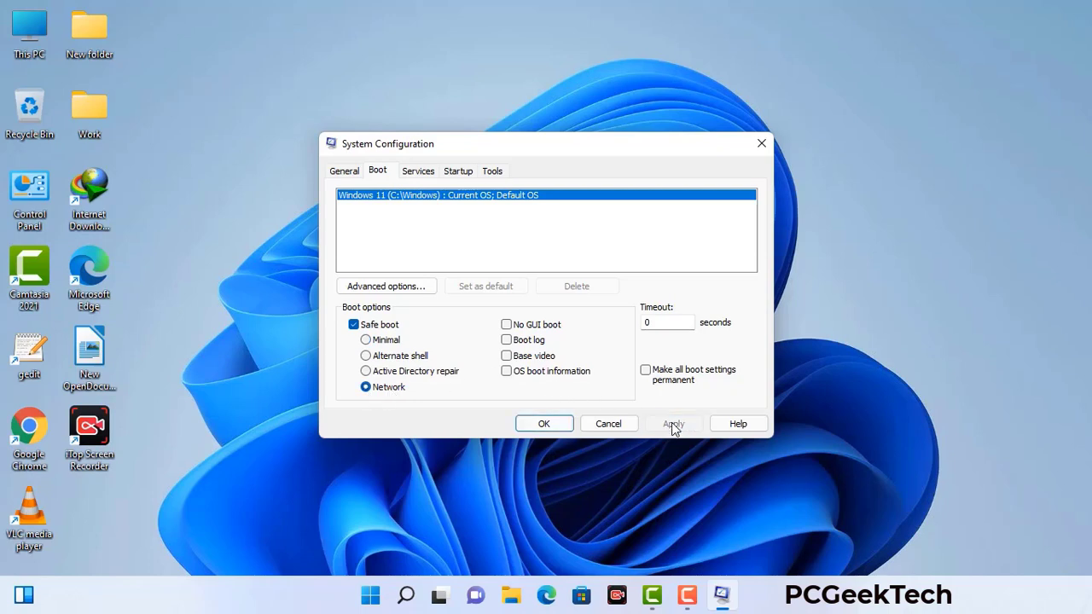
{"action": "left_click", "coordinate": [543, 424]}
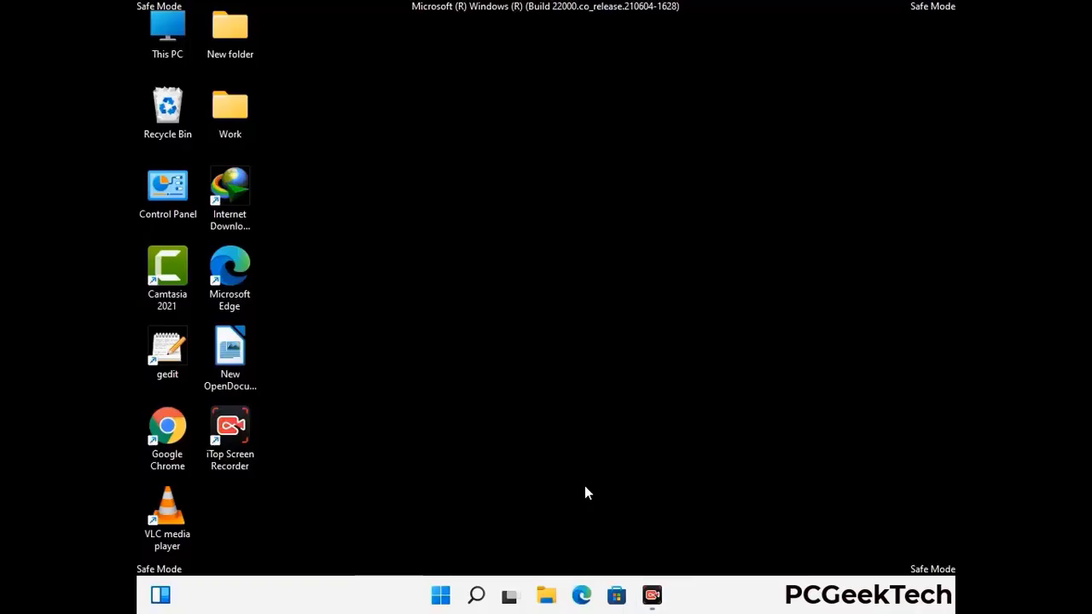
In Control Panel's File Explorer Options, enable Show hidden files, folders, and drives, apply it, and close Control Panel.
{"action": "double_click", "coordinate": [168, 202]}
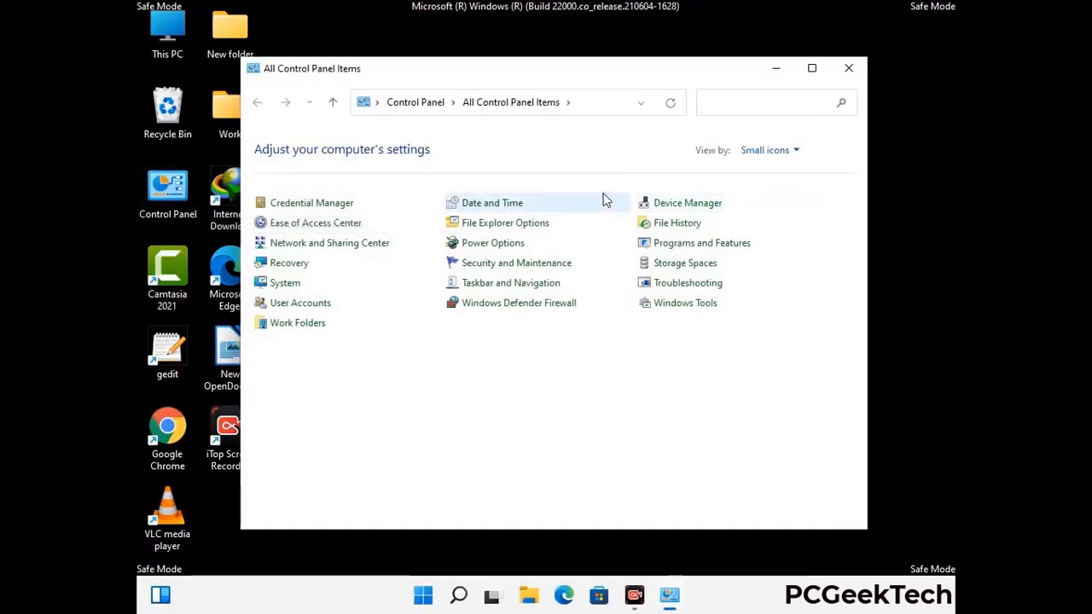
{"action": "left_click", "coordinate": [526, 225]}
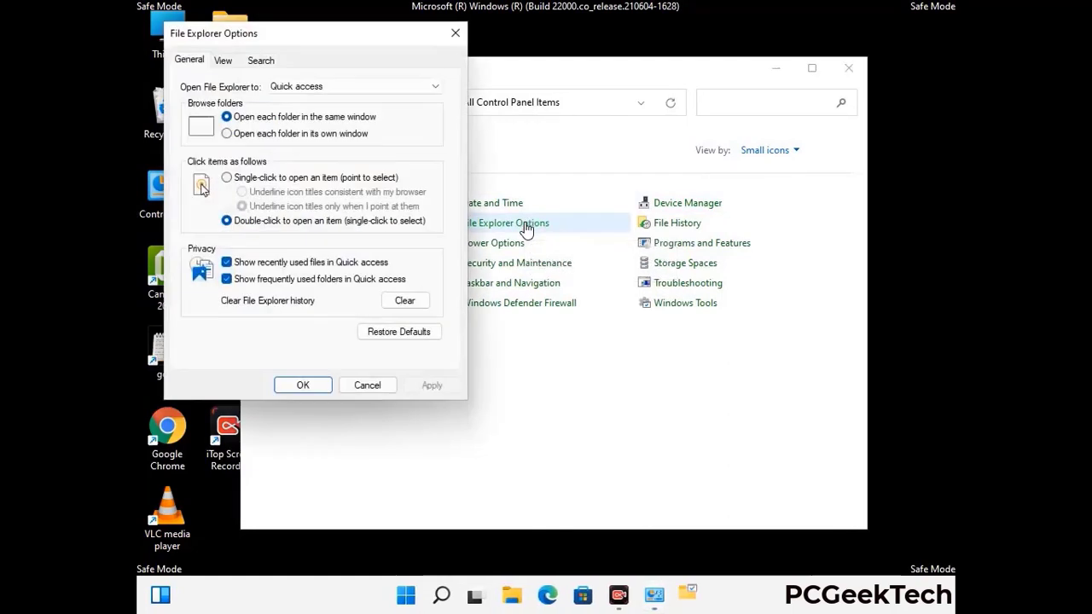
{"action": "left_click", "coordinate": [227, 62]}
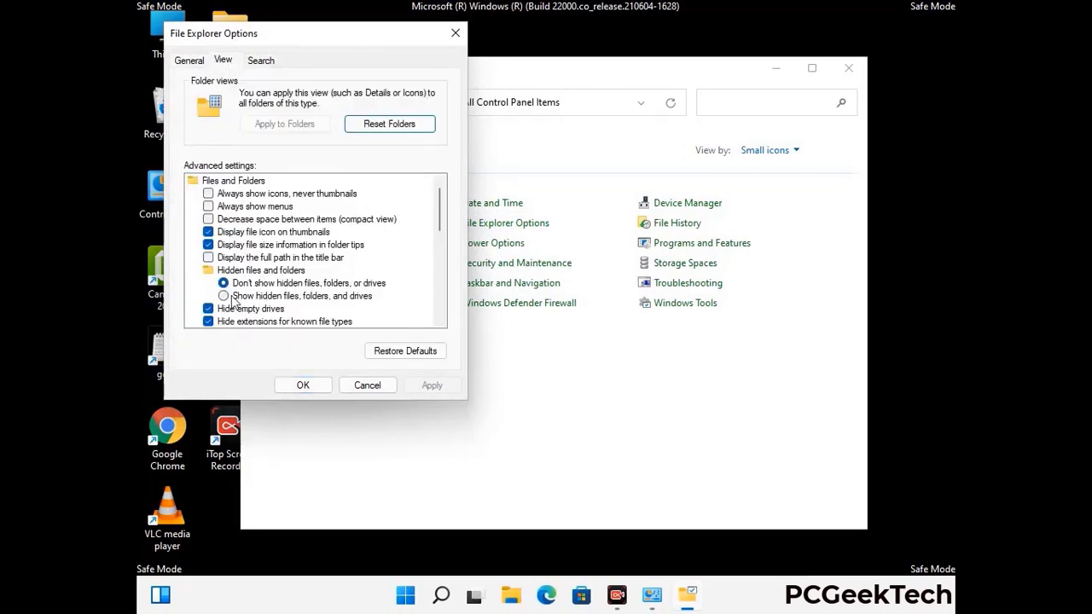
{"action": "left_click", "coordinate": [223, 296]}
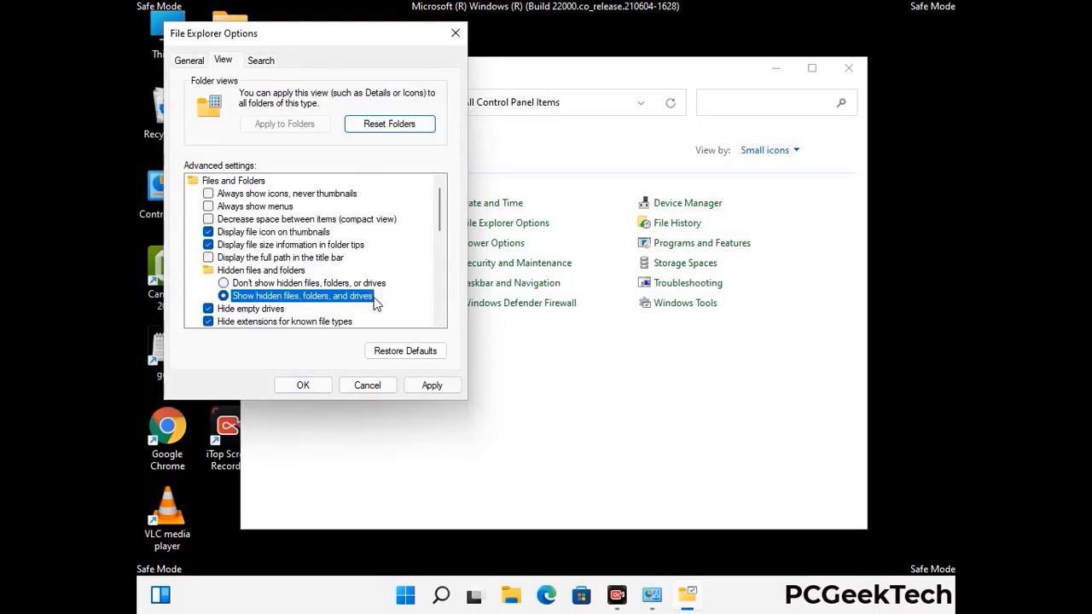
{"action": "left_click", "coordinate": [432, 386]}
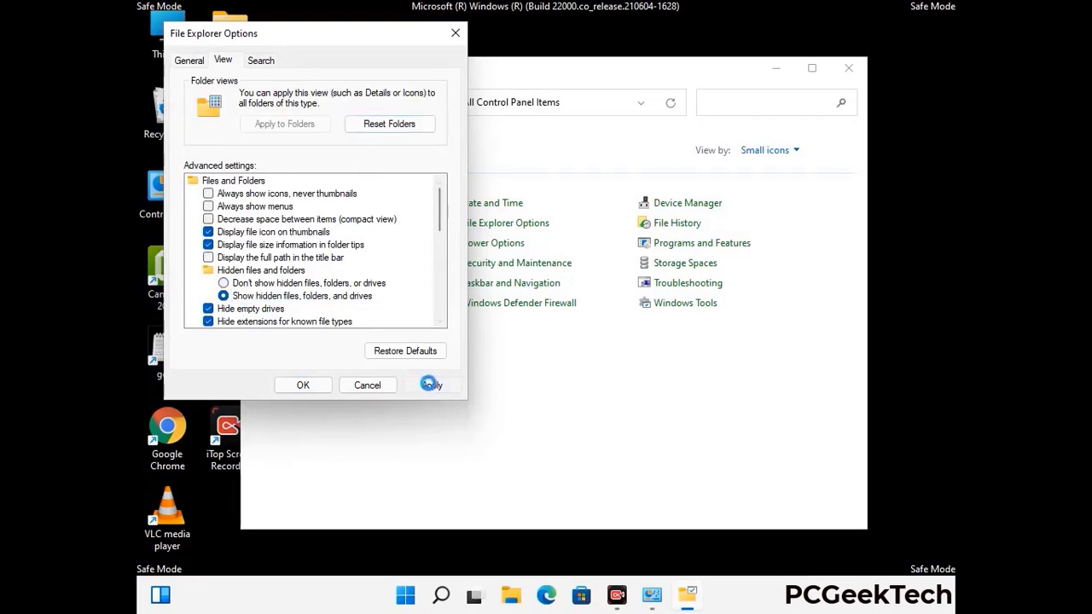
{"action": "left_click", "coordinate": [290, 388]}
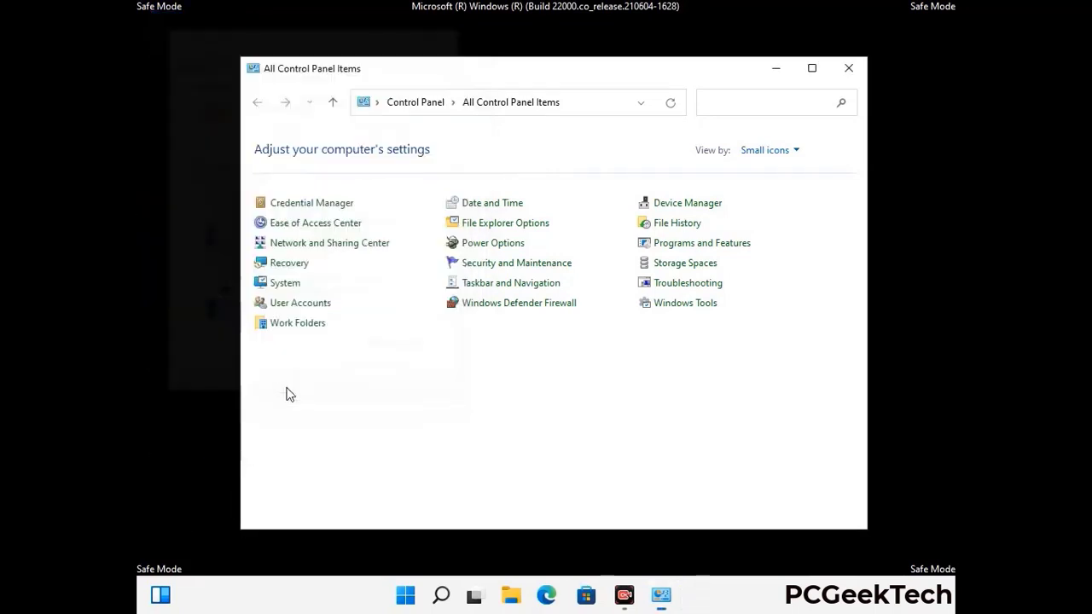
{"action": "left_click", "coordinate": [848, 69]}
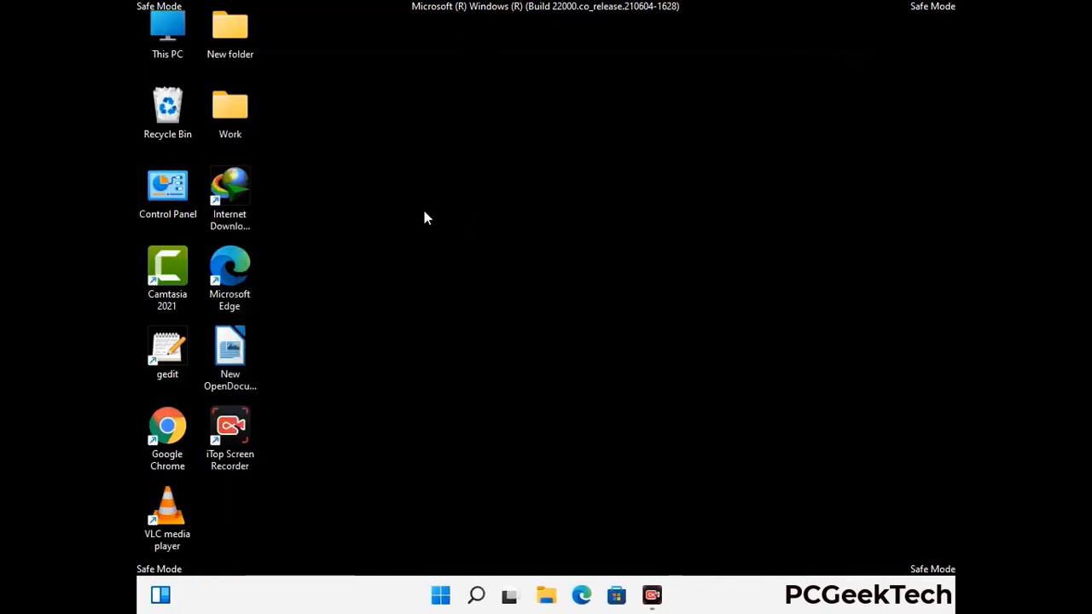
Browse from This PC to the folder C:\Windows\System32\drivers\etc.
{"action": "double_click", "coordinate": [162, 53]}
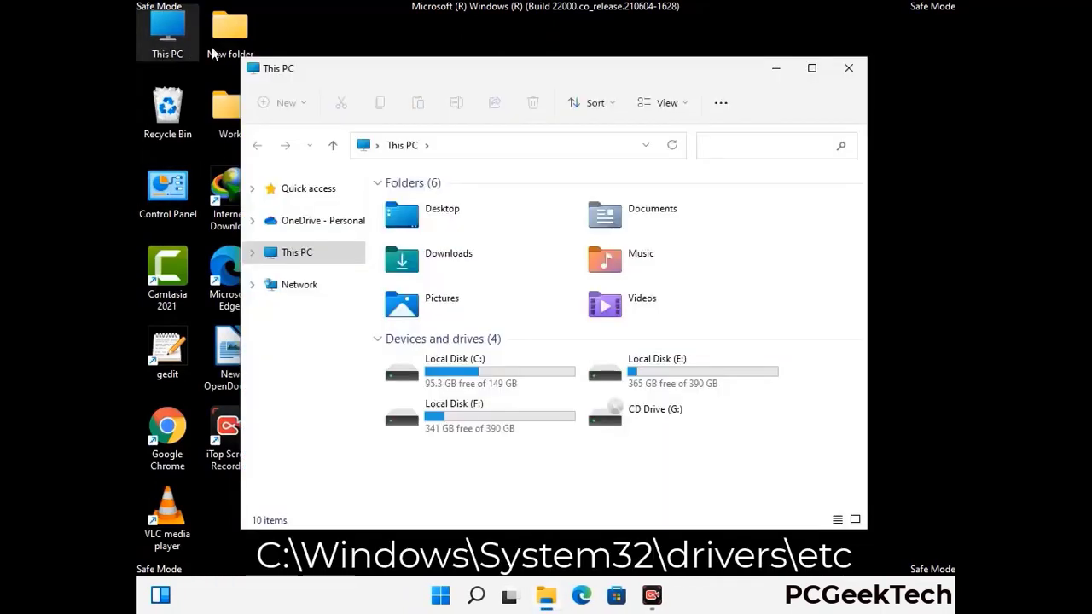
{"action": "double_click", "coordinate": [479, 375]}
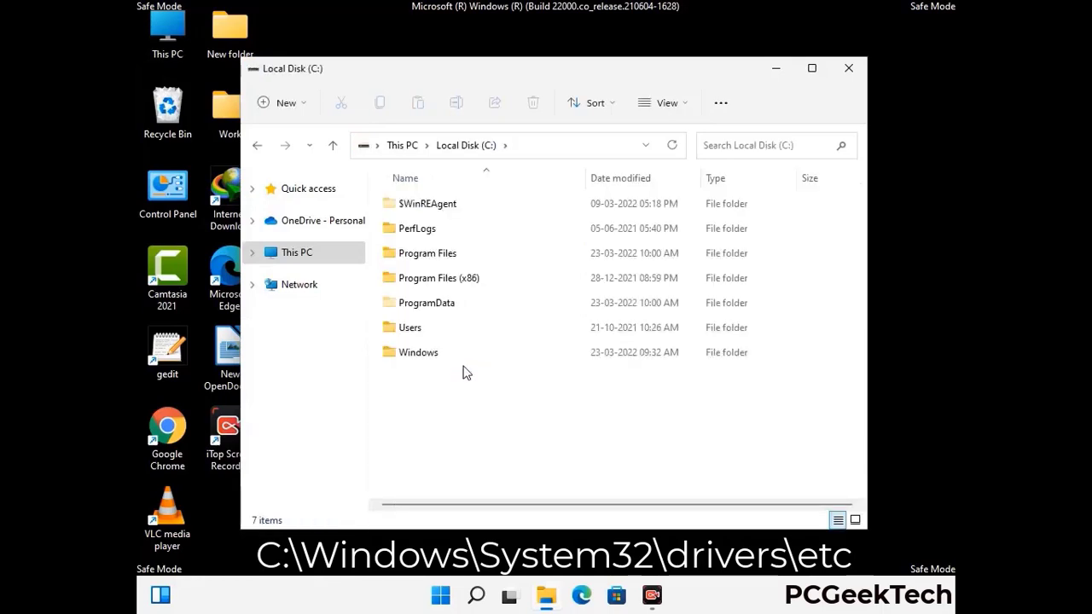
{"action": "left_click", "coordinate": [409, 360]}
{"action": "double_click", "coordinate": [410, 360]}
{"action": "scroll", "coordinate": [546, 363], "scroll_direction": "down", "scroll_amount": 5}
{"action": "scroll", "coordinate": [539, 369], "scroll_direction": "down", "scroll_amount": 12}
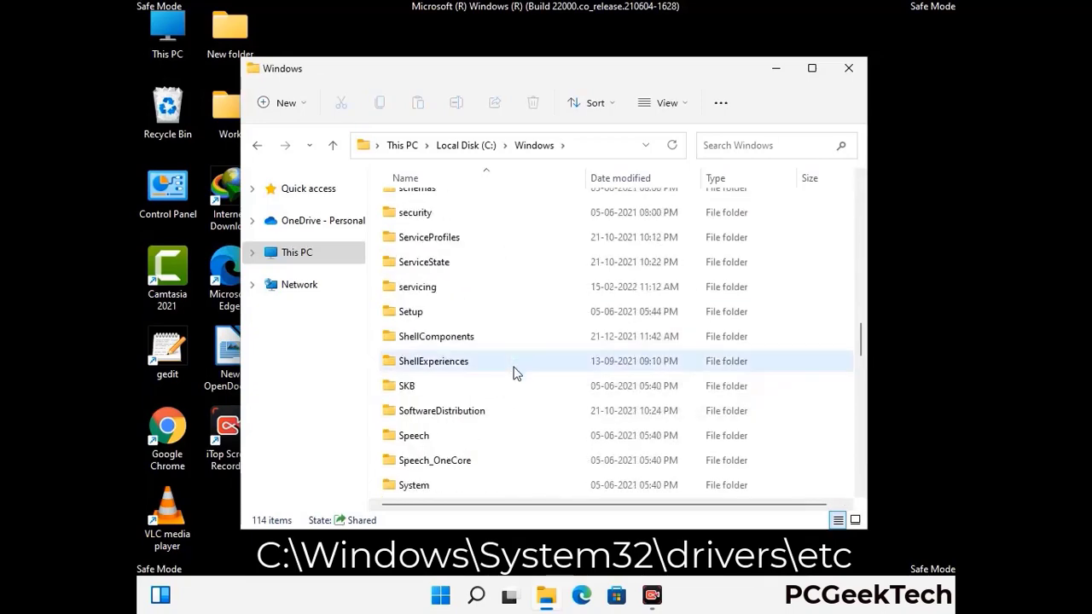
{"action": "scroll", "coordinate": [515, 372], "scroll_direction": "down", "scroll_amount": 2}
{"action": "double_click", "coordinate": [417, 361]}
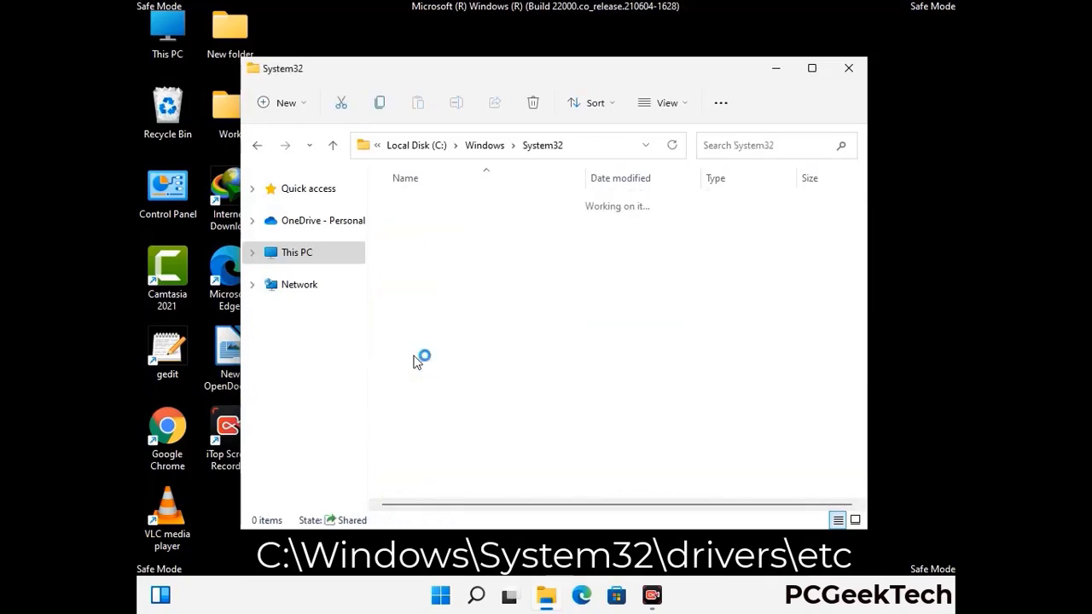
{"action": "scroll", "coordinate": [470, 372], "scroll_direction": "down", "scroll_amount": 5}
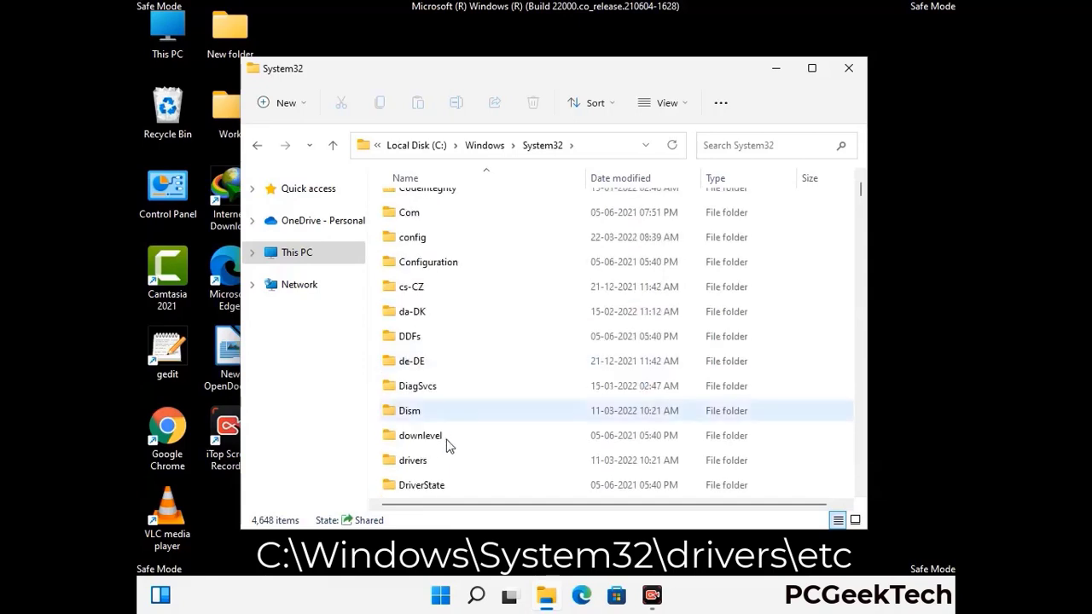
{"action": "double_click", "coordinate": [423, 465]}
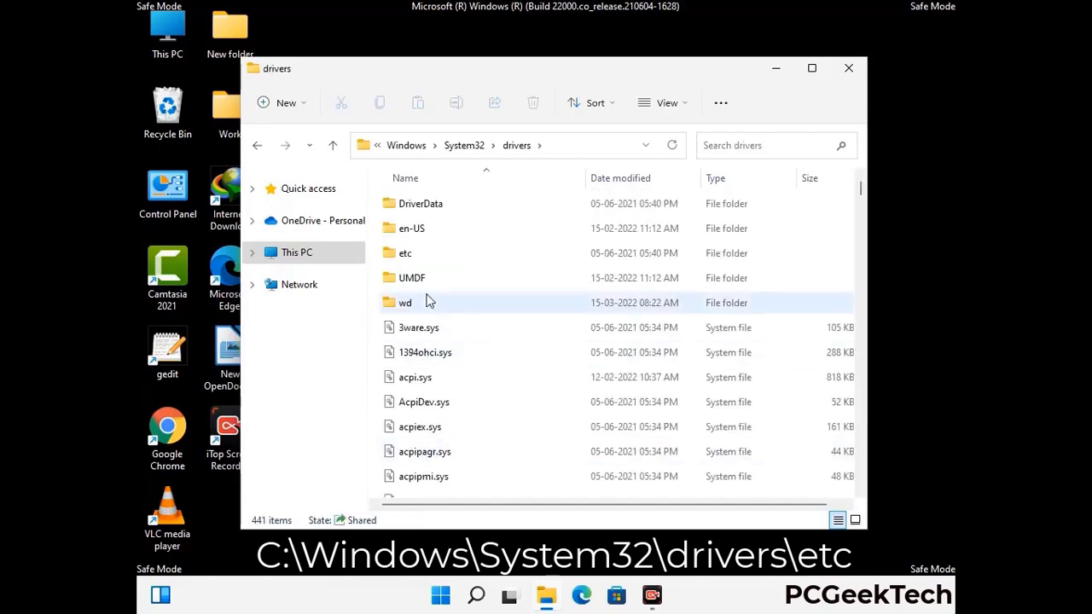
{"action": "double_click", "coordinate": [407, 254]}
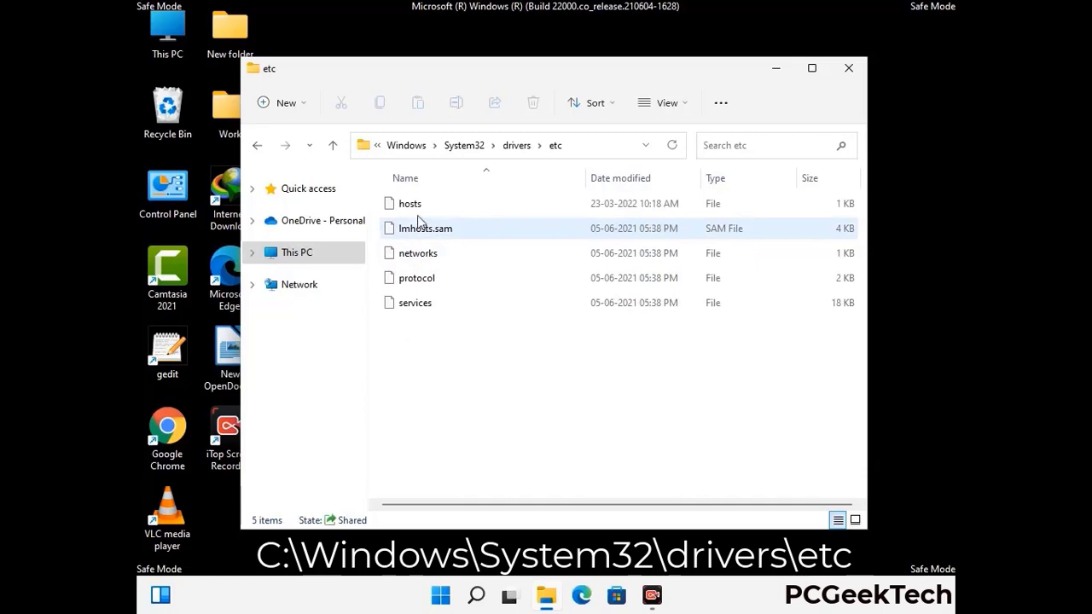
Open the hosts file with Notepad and reposition its window so the text is fully visible.
{"action": "left_click", "coordinate": [419, 209]}
{"action": "double_click", "coordinate": [418, 209]}
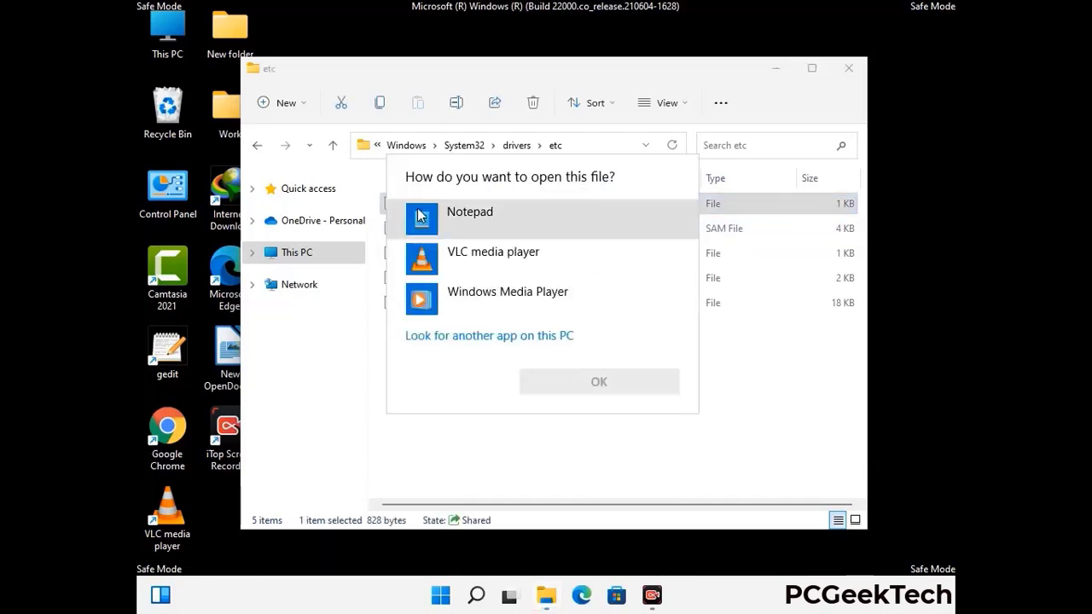
{"action": "left_click", "coordinate": [493, 217]}
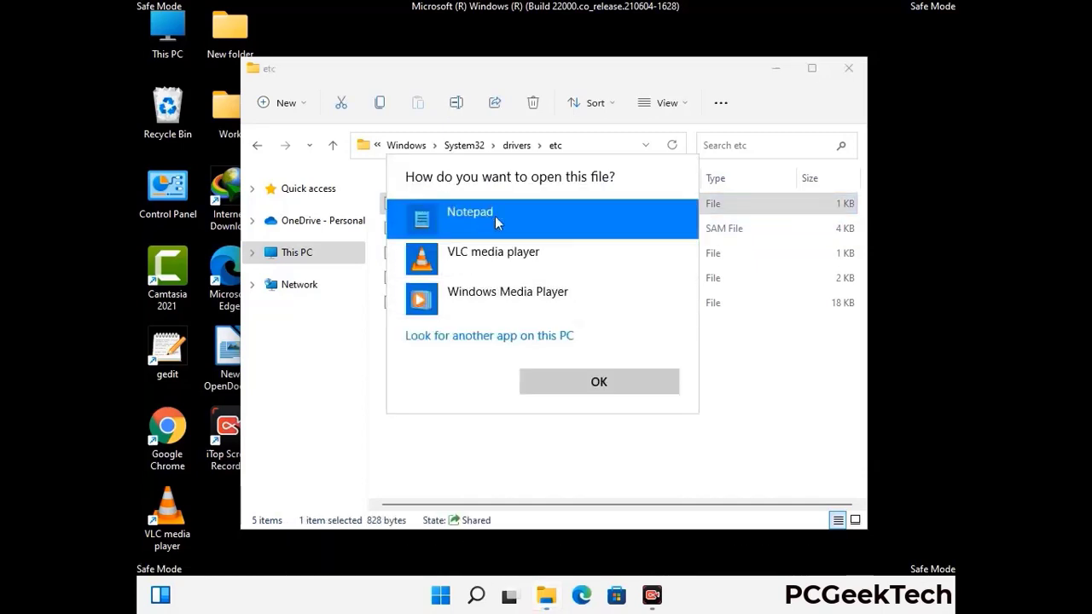
{"action": "left_click", "coordinate": [599, 384]}
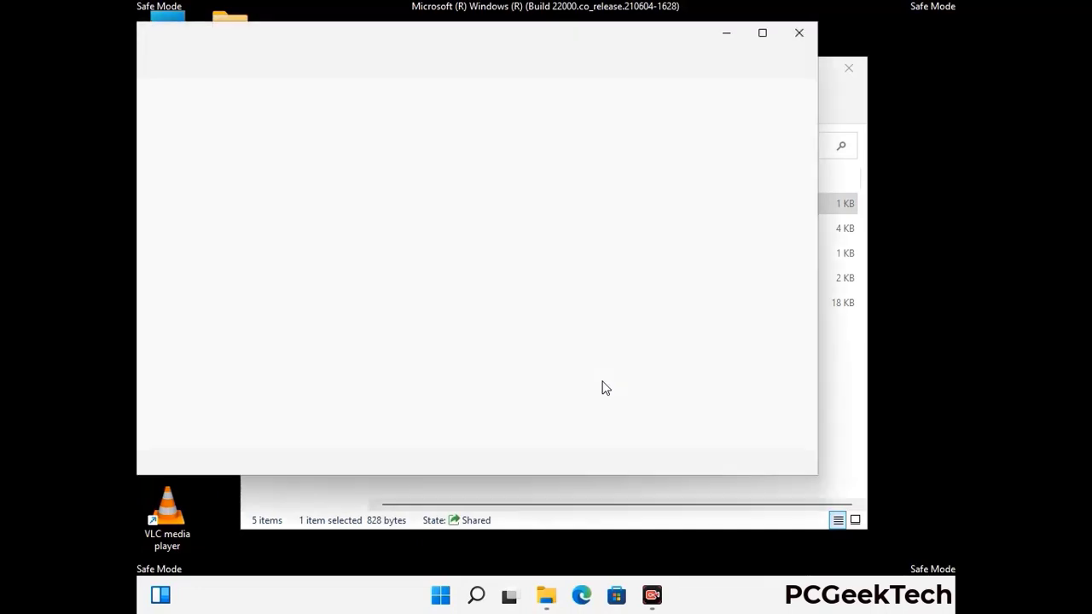
{"action": "left_click_drag", "start_coordinate": [415, 53], "coordinate": [643, 50]}
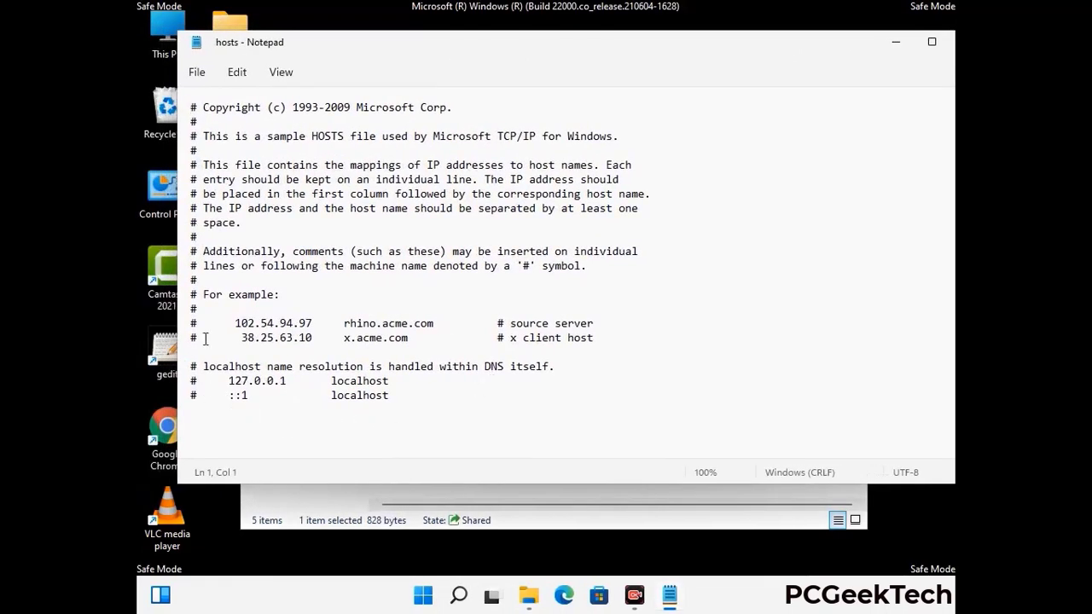
Add two line breaks after the last localhost line in the hosts file and save the file.
{"action": "left_click", "coordinate": [409, 401]}
{"action": "key", "text": "Return"}
{"action": "scroll", "coordinate": [205, 396], "scroll_direction": "down", "scroll_amount": 1}
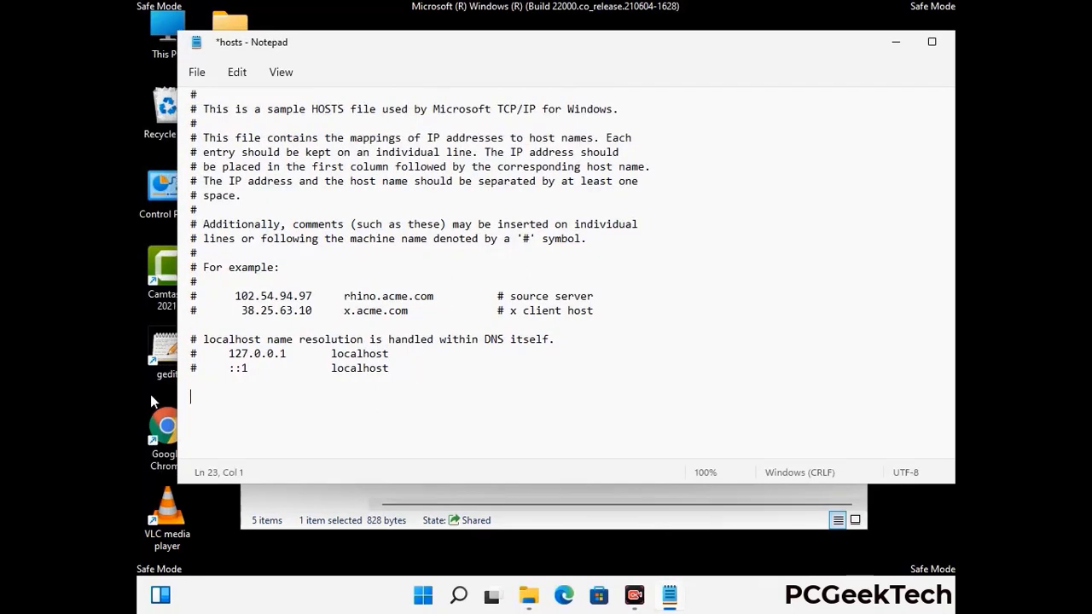
{"action": "left_click", "coordinate": [198, 74]}
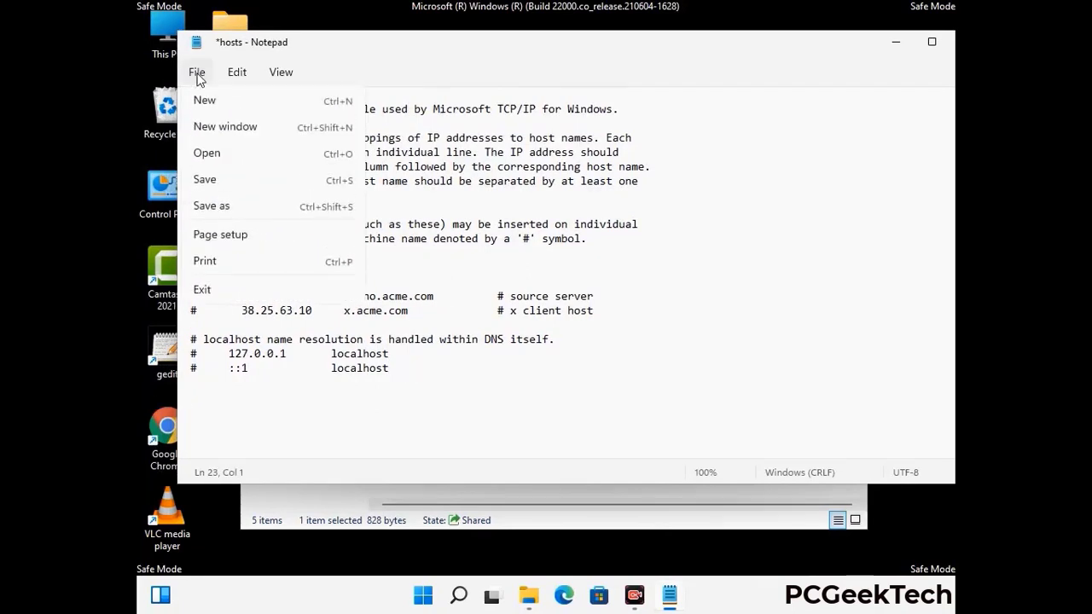
{"action": "left_click", "coordinate": [205, 183]}
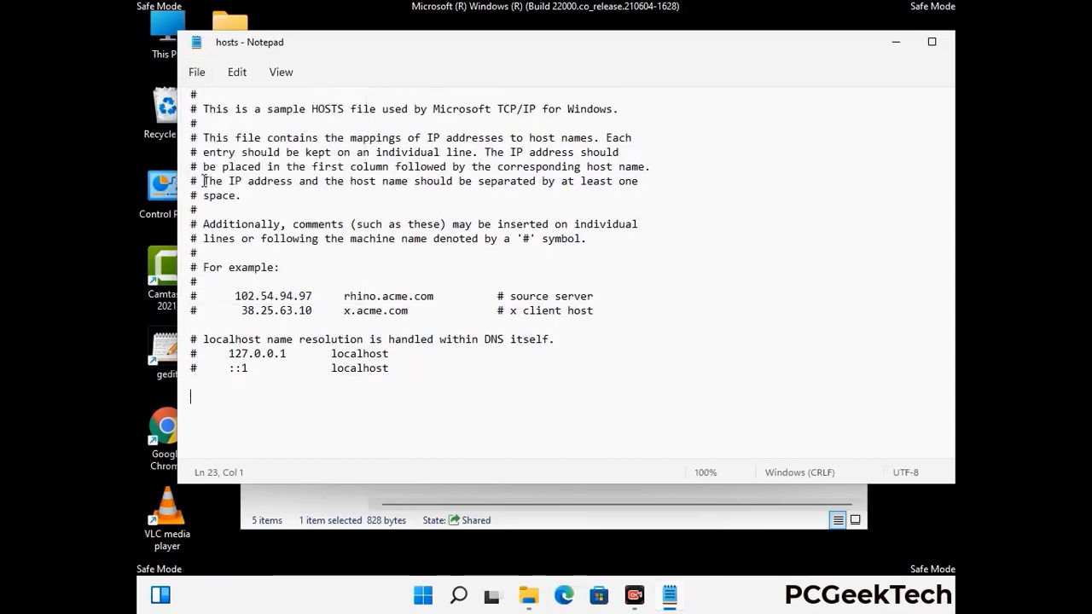
Close the hosts file in Notepad and the etc folder window.
{"action": "left_click_drag", "start_coordinate": [825, 53], "coordinate": [700, 54]}
{"action": "left_click", "coordinate": [843, 44]}
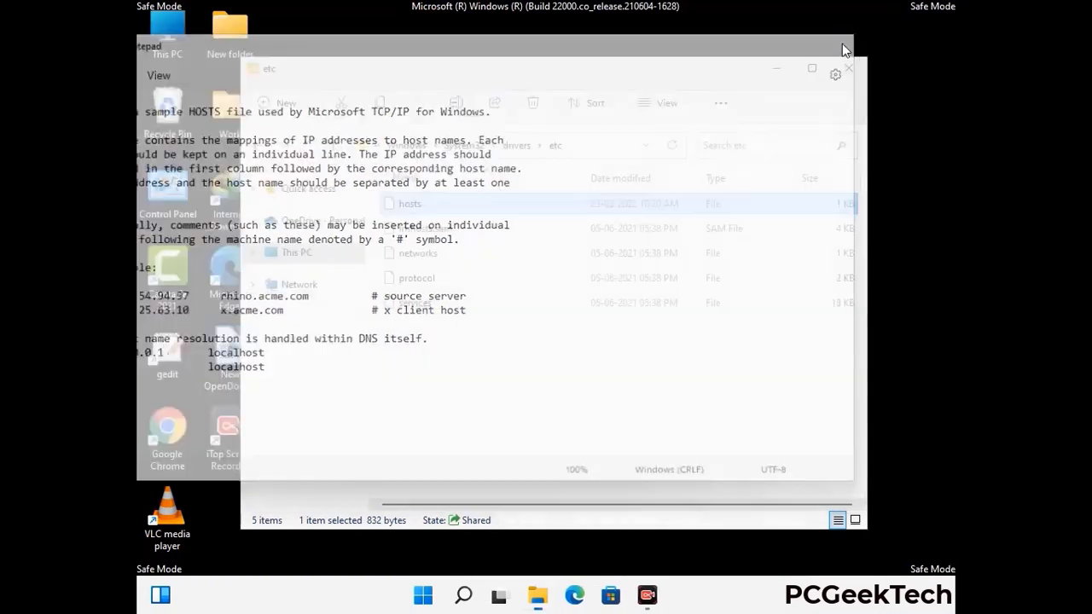
{"action": "left_click", "coordinate": [850, 66]}
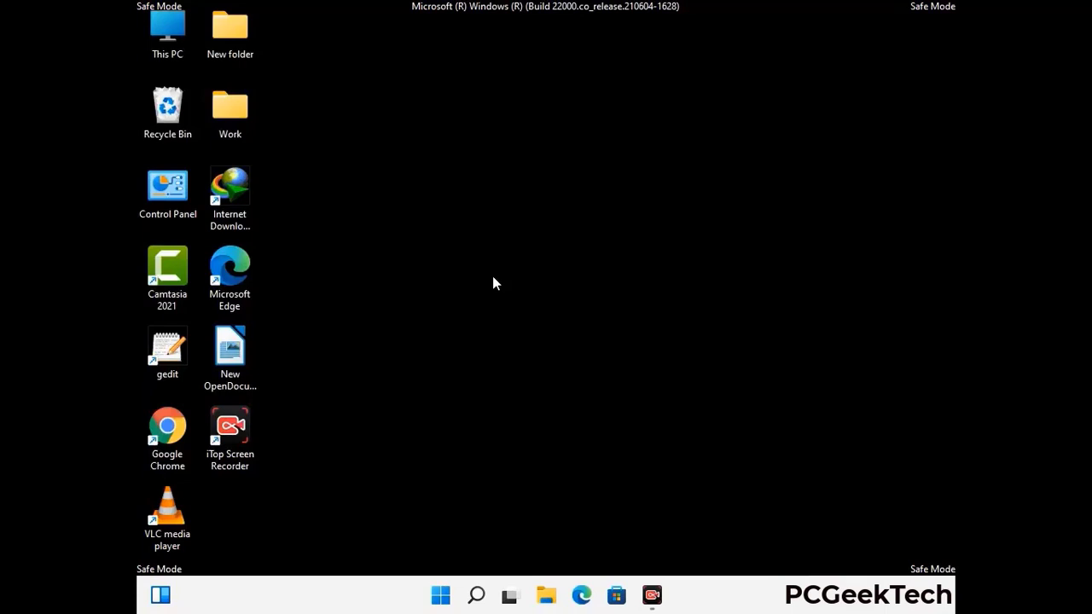
Open the Roaming folder by running %appdata% and look through its subfolders down to the end of the list.
{"action": "key", "text": "super+r"}
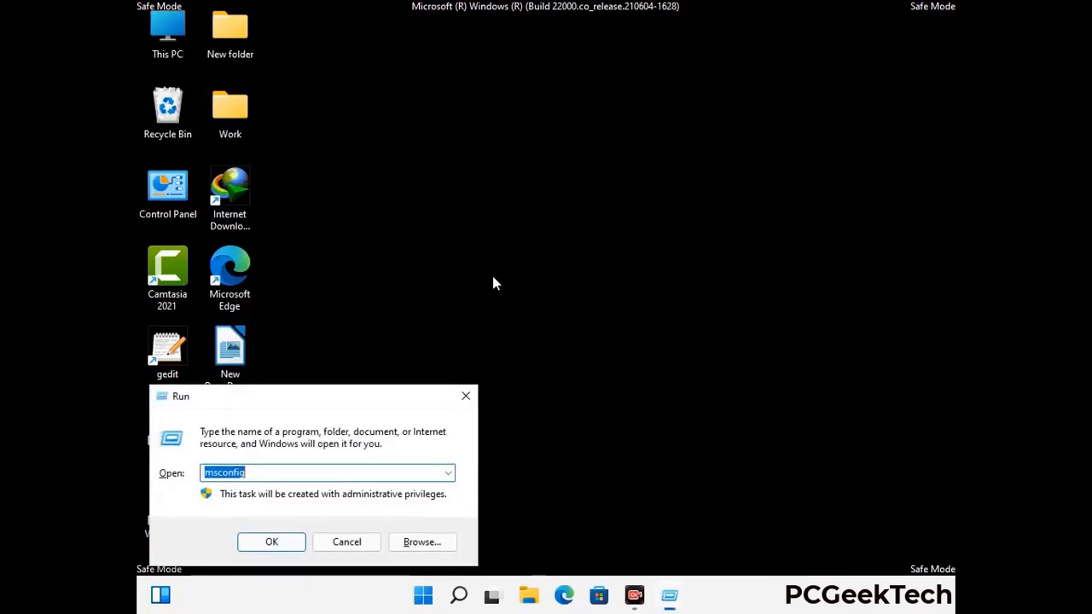
{"action": "left_click_drag", "start_coordinate": [312, 392], "coordinate": [506, 171]}
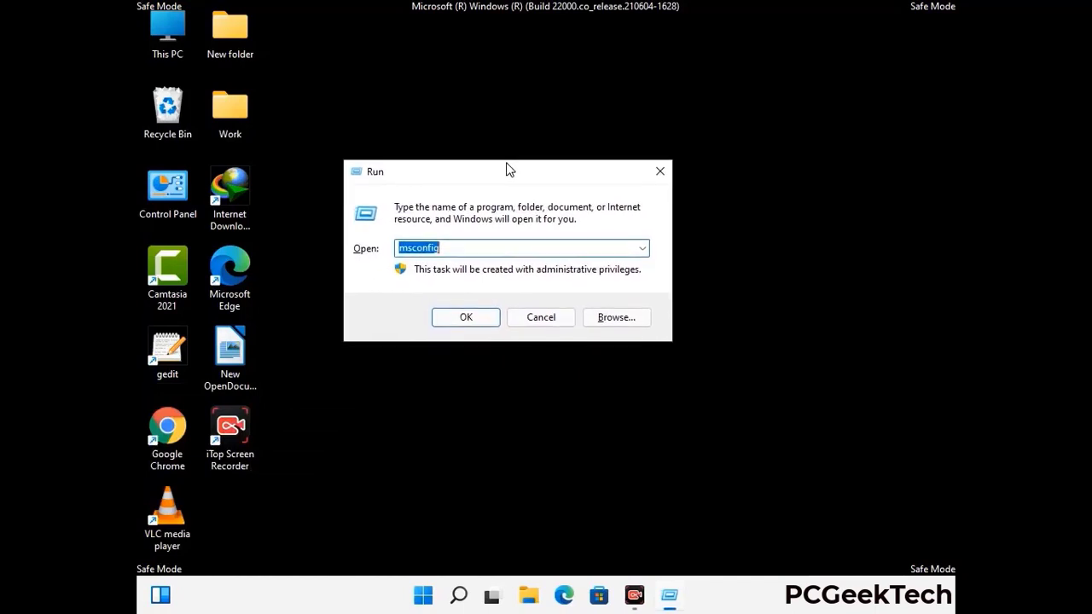
{"action": "type", "text": "%"}
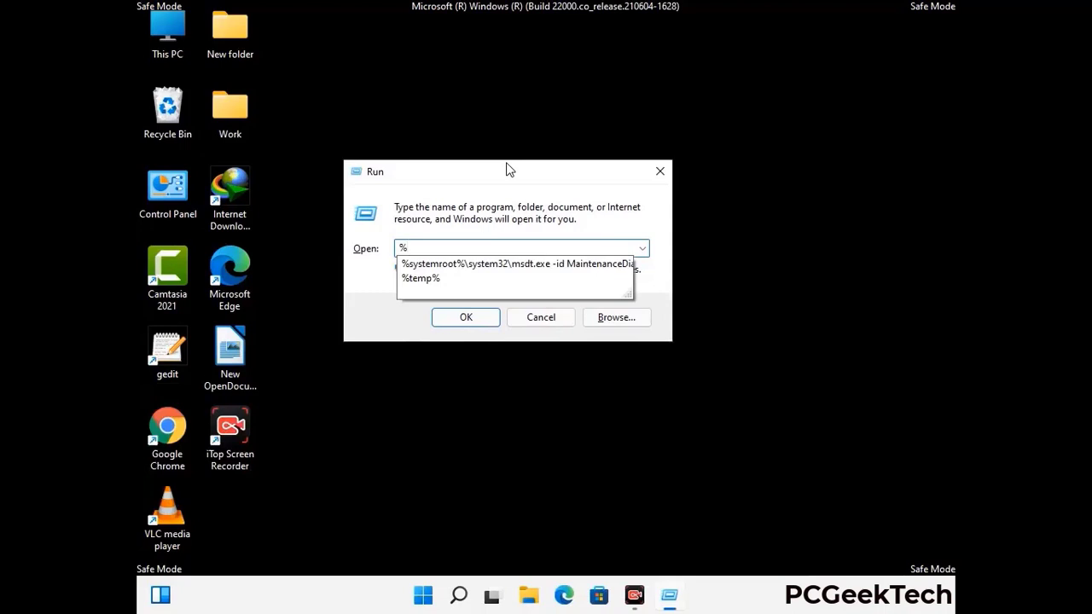
{"action": "type", "text": "appdata%"}
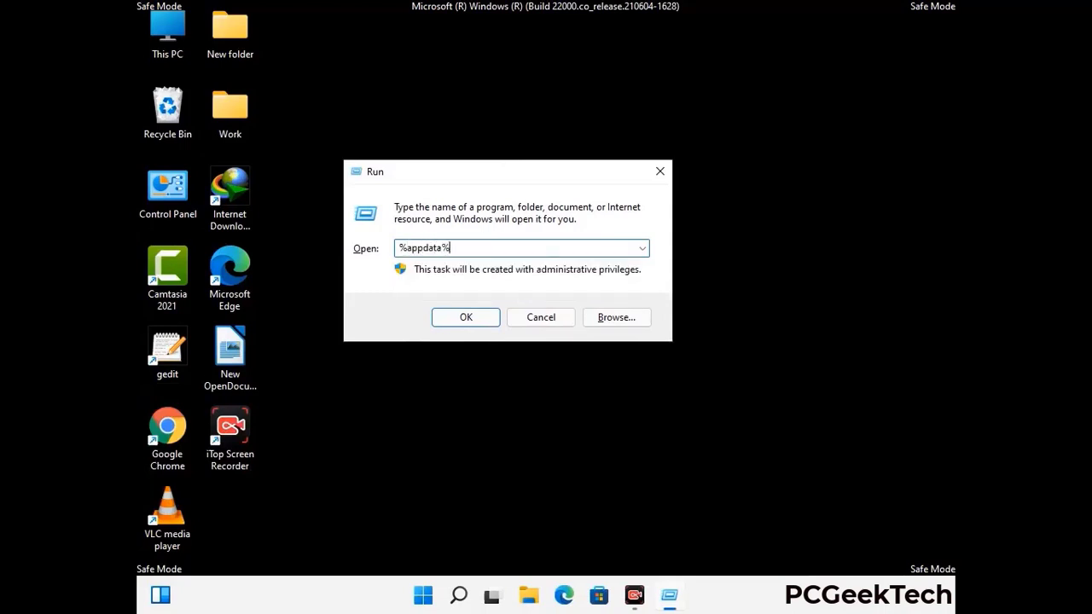
{"action": "key", "text": "Return"}
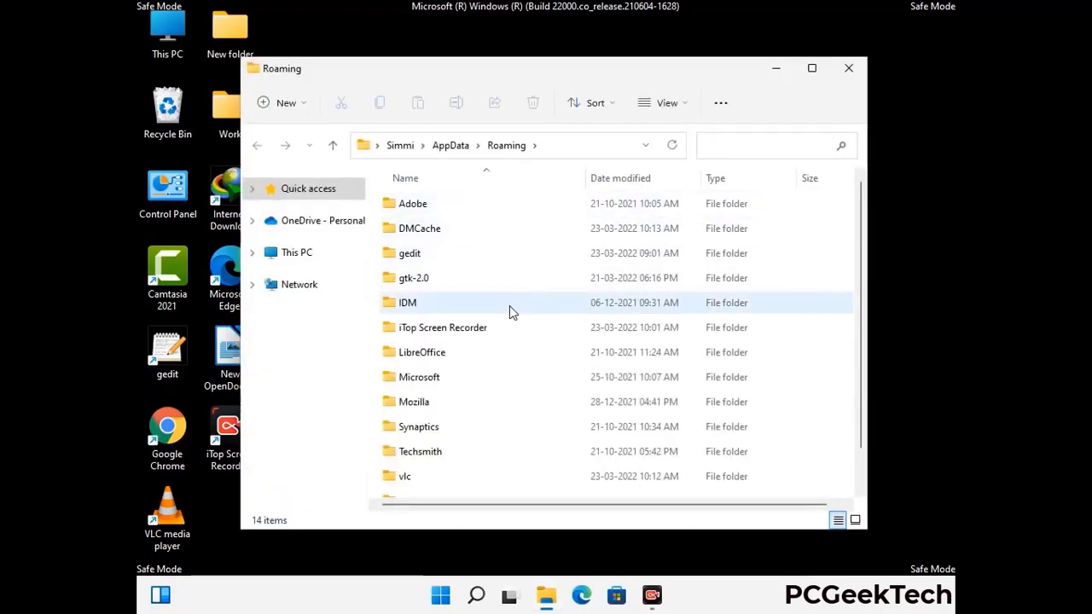
{"action": "scroll", "coordinate": [512, 315], "scroll_direction": "down", "scroll_amount": 2}
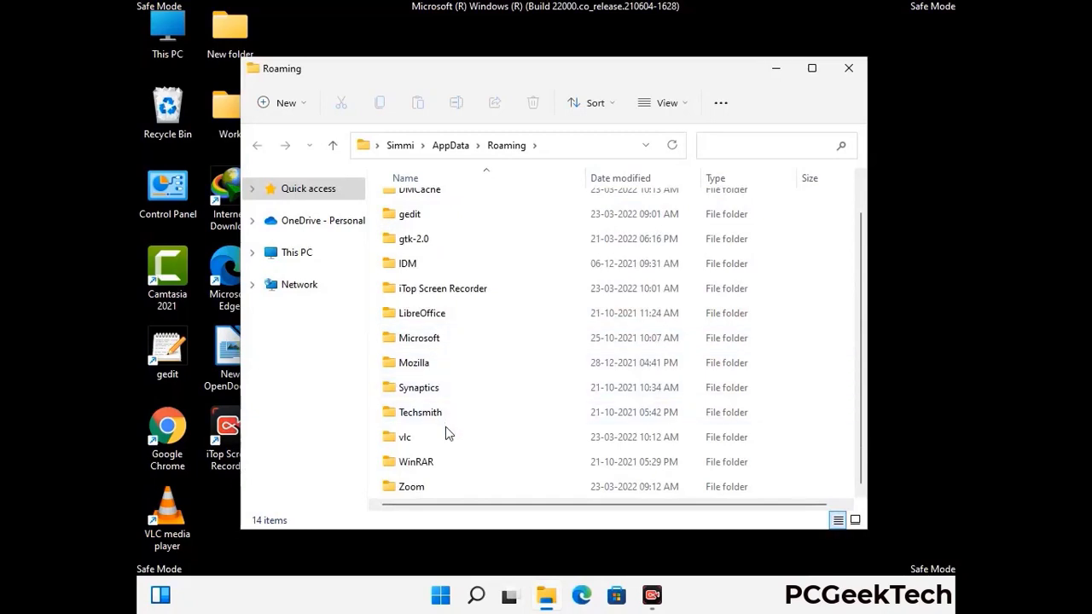
Delete the Zoom folder from the Roaming folder and close the folder window.
{"action": "scroll", "coordinate": [412, 252], "scroll_direction": "up", "scroll_amount": 1}
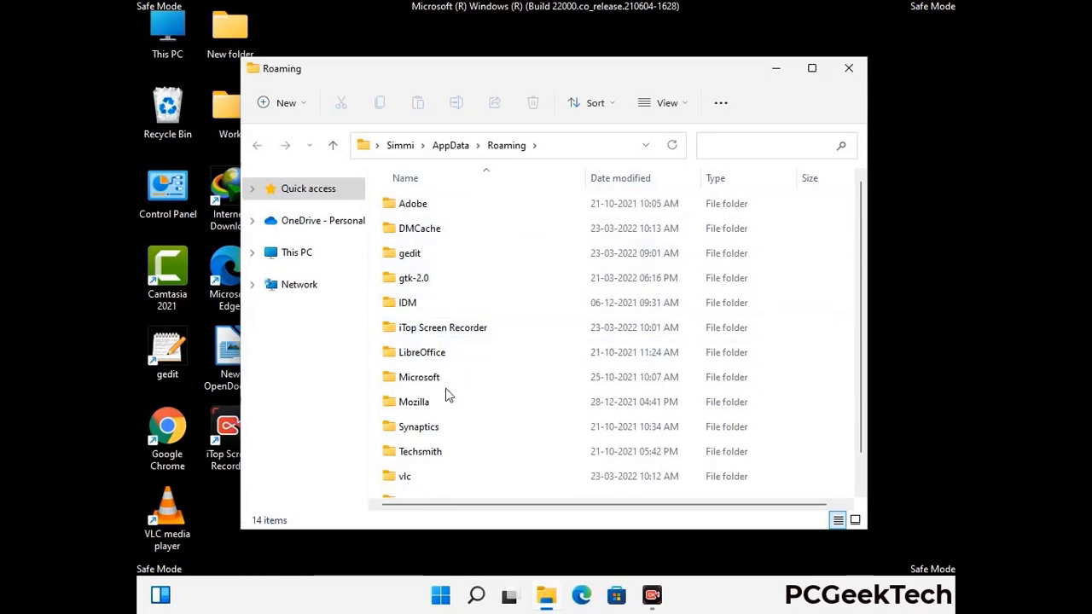
{"action": "scroll", "coordinate": [446, 397], "scroll_direction": "down", "scroll_amount": 1}
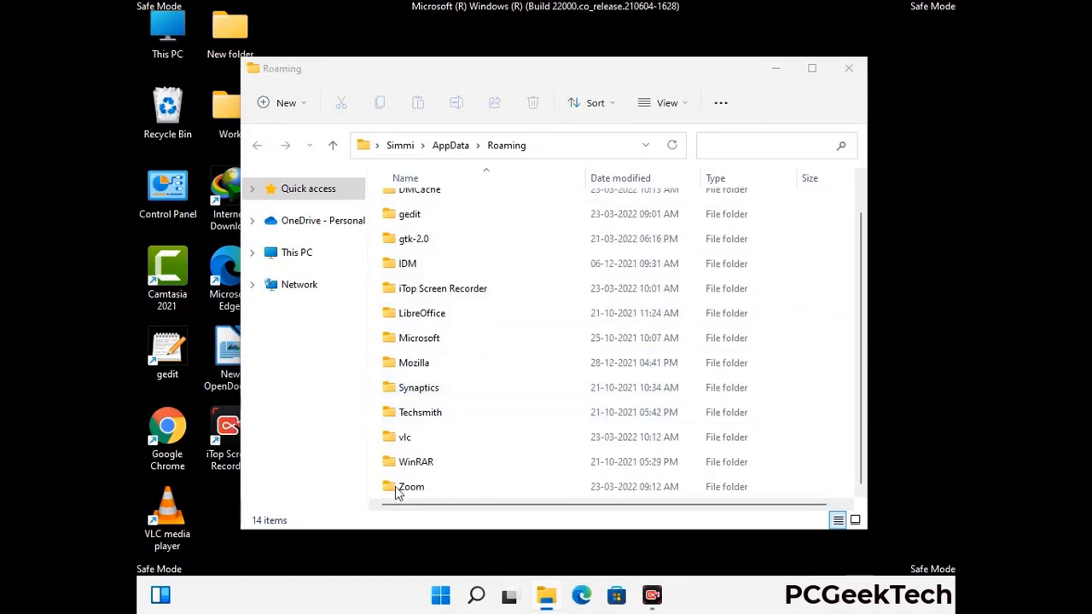
{"action": "left_click", "coordinate": [611, 483]}
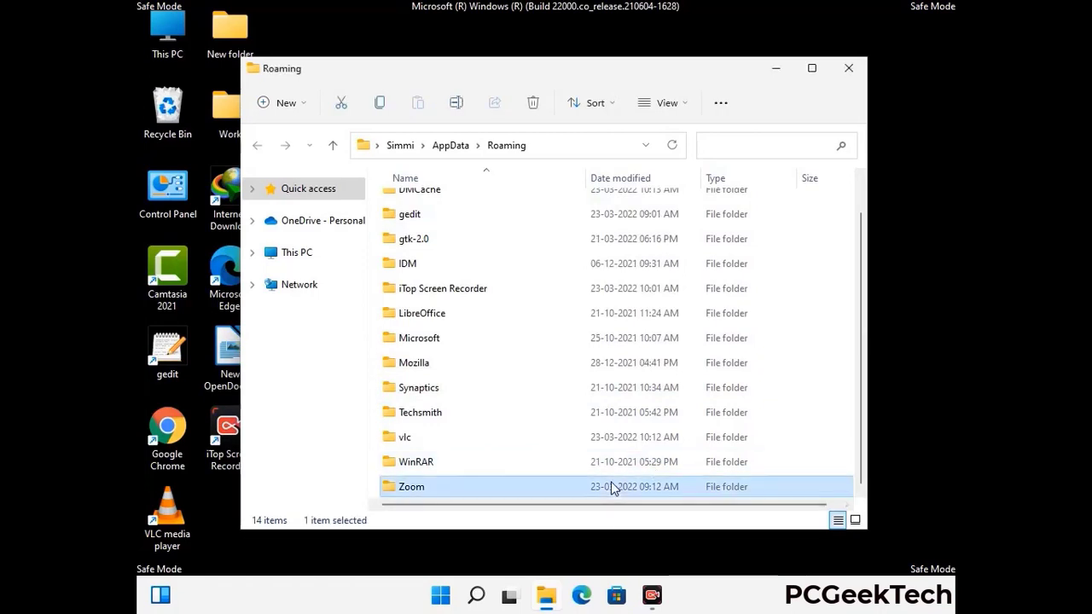
{"action": "left_click", "coordinate": [534, 103]}
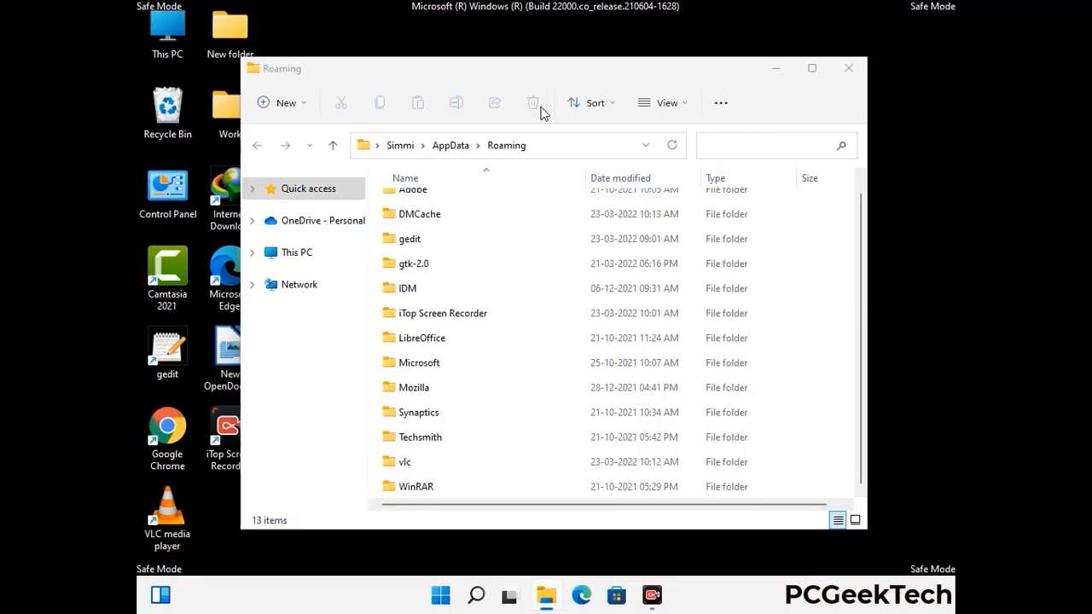
{"action": "left_click", "coordinate": [848, 71]}
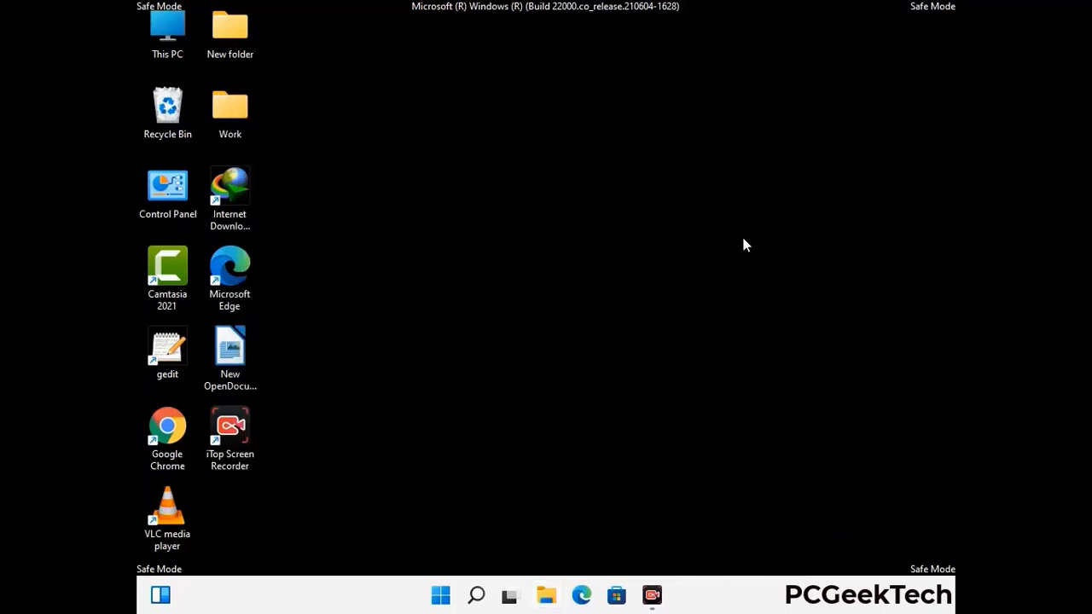
Open the Local application data folder by running %LocalAppData%.
{"action": "key", "text": "super+r"}
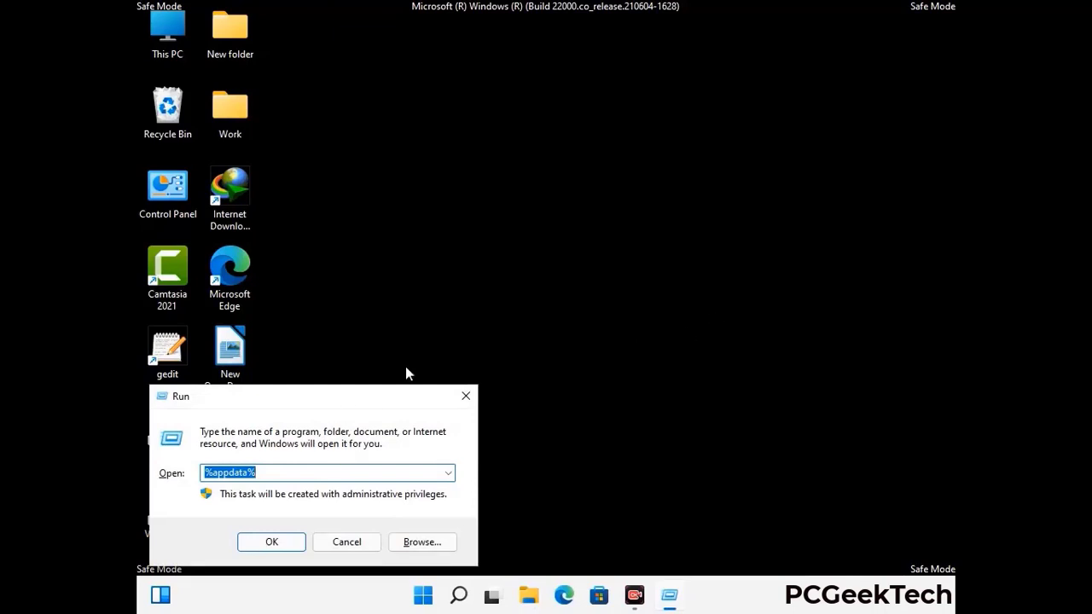
{"action": "left_click_drag", "start_coordinate": [342, 407], "coordinate": [572, 216]}
{"action": "type", "text": "%Local"}
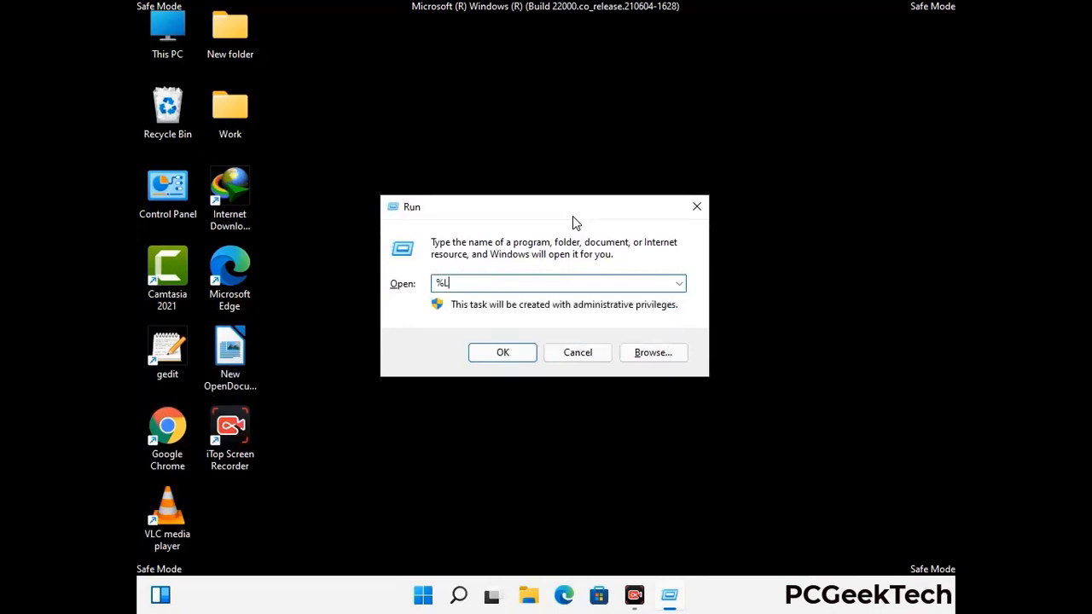
{"action": "type", "text": "App"}
{"action": "key", "text": "Return"}
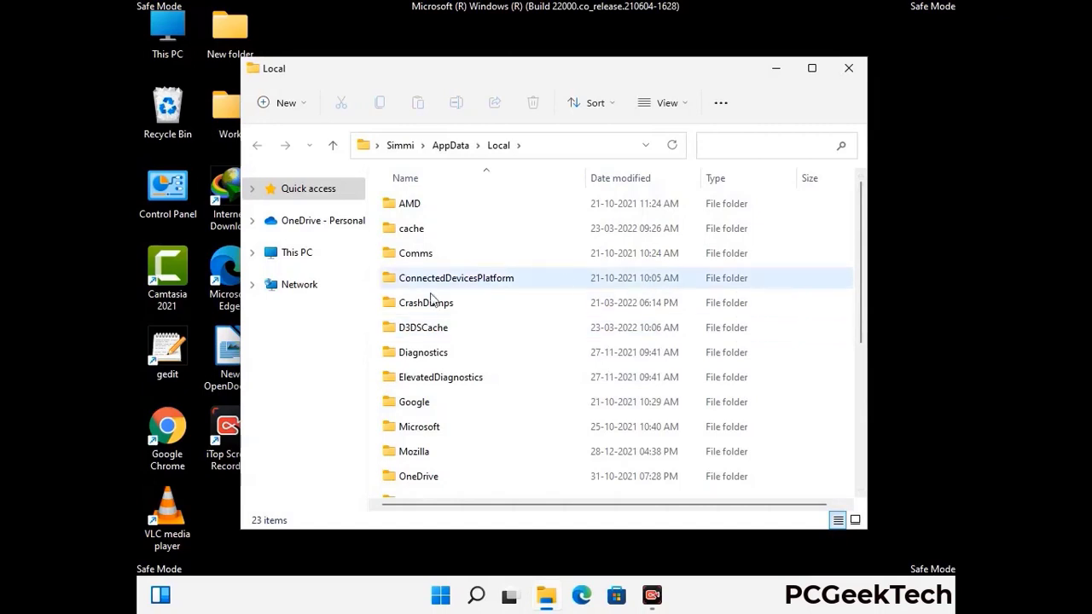
Delete the Mozilla folder from the Local folder and close the folder window.
{"action": "scroll", "coordinate": [455, 383], "scroll_direction": "down", "scroll_amount": 1}
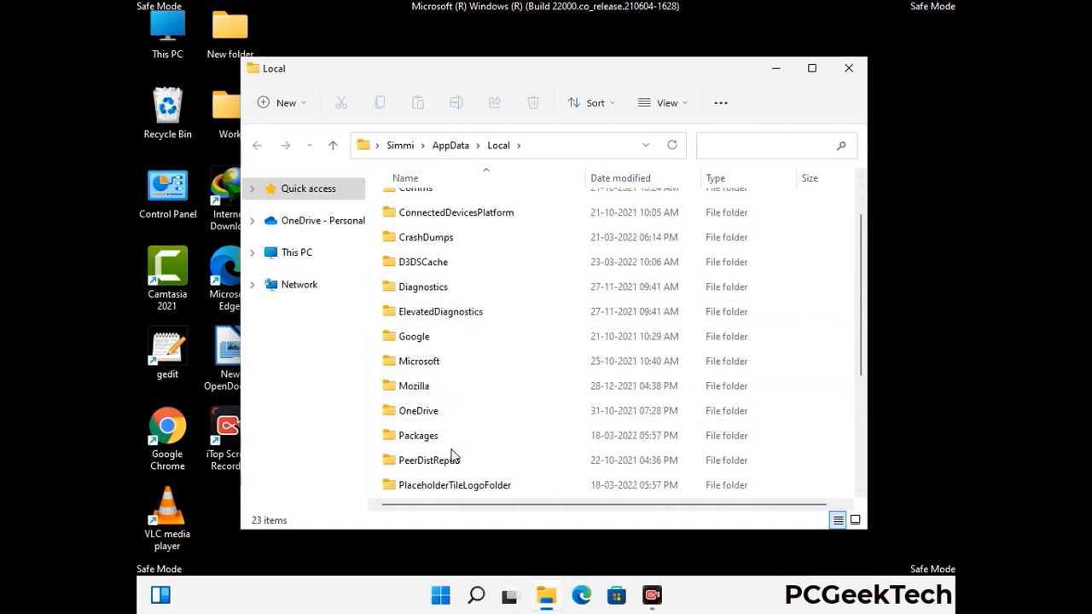
{"action": "left_click", "coordinate": [425, 388]}
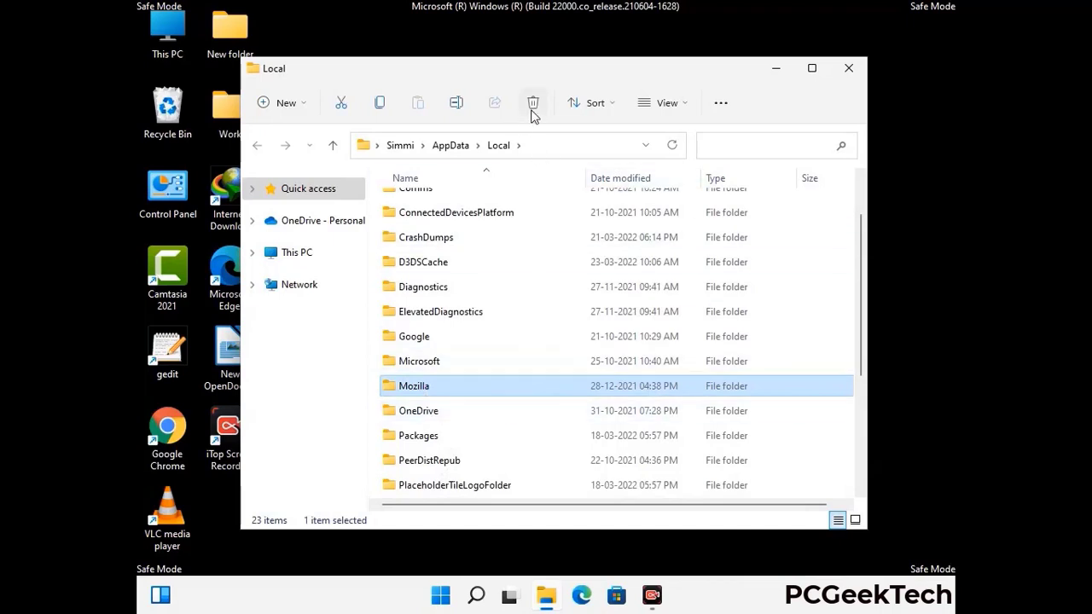
{"action": "left_click", "coordinate": [532, 104]}
{"action": "left_click", "coordinate": [533, 104]}
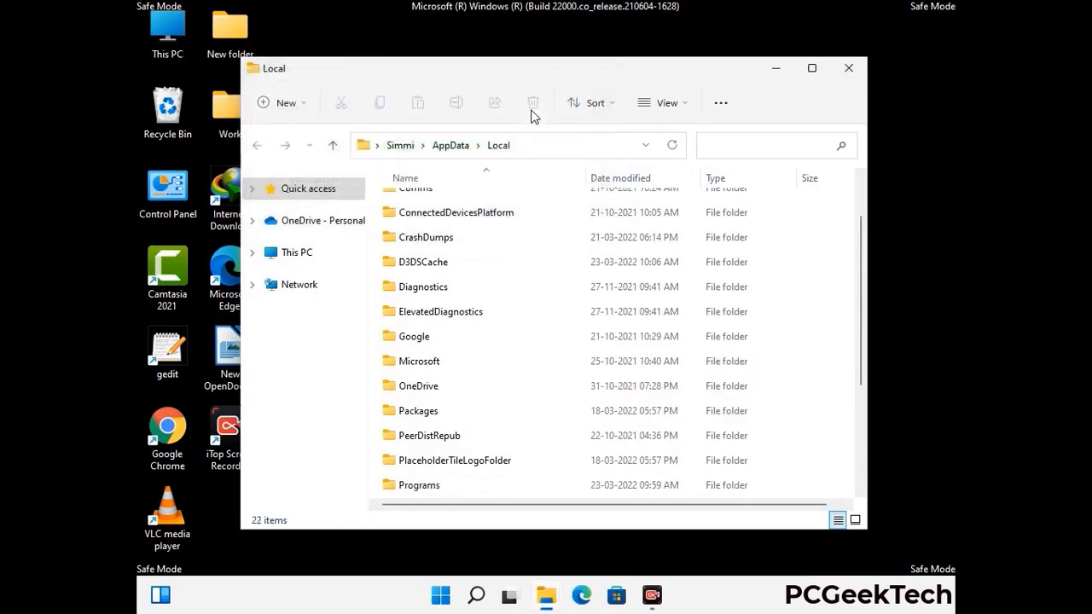
{"action": "left_click", "coordinate": [850, 77]}
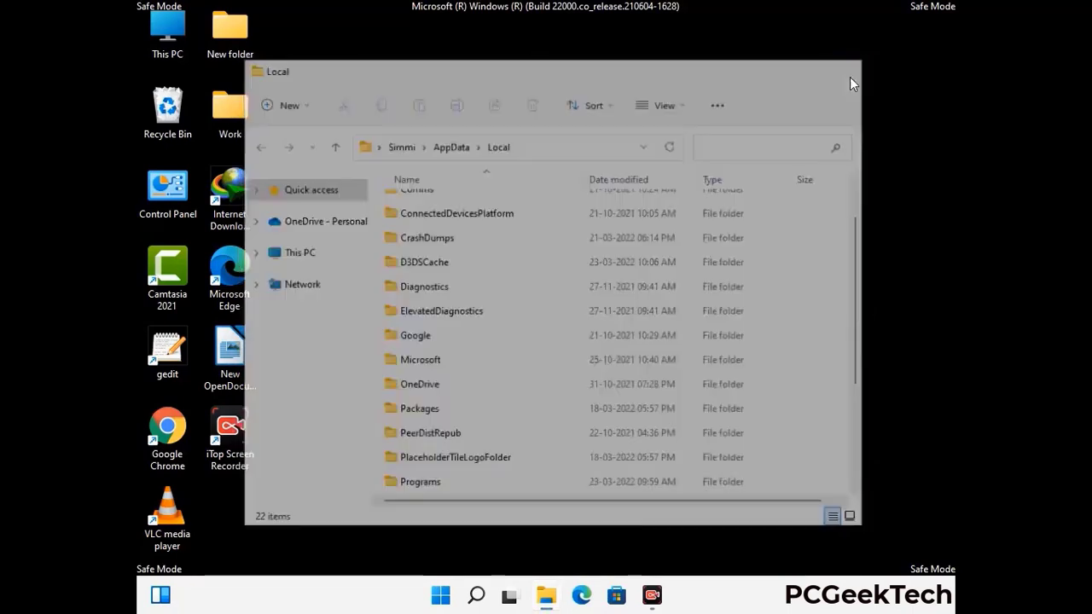
Open the ProgramData folder by running %ProgramData%.
{"action": "key", "text": "super+r"}
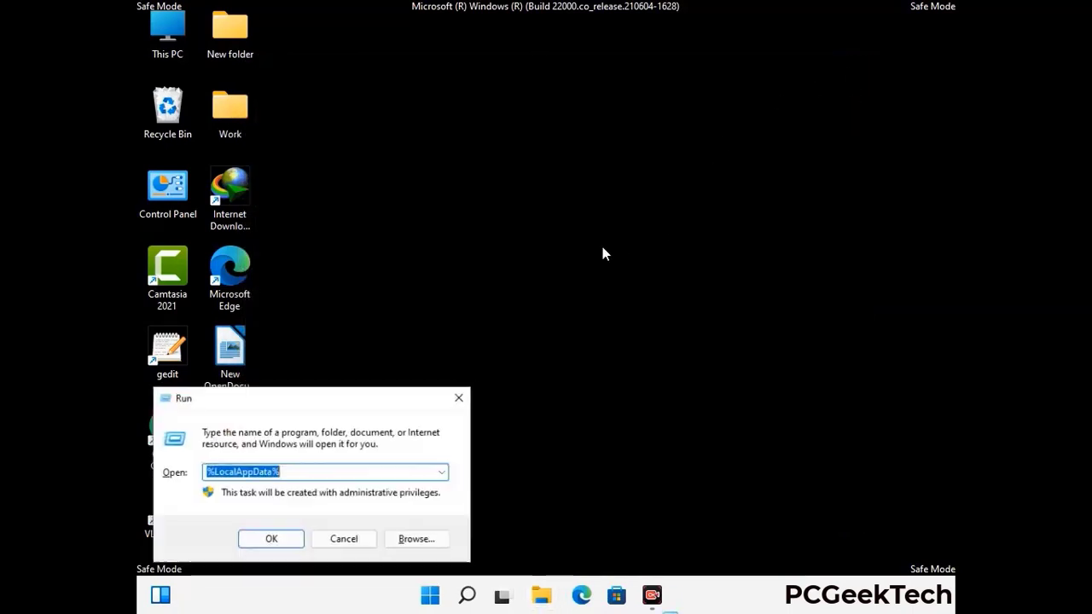
{"action": "left_click_drag", "start_coordinate": [279, 406], "coordinate": [500, 224]}
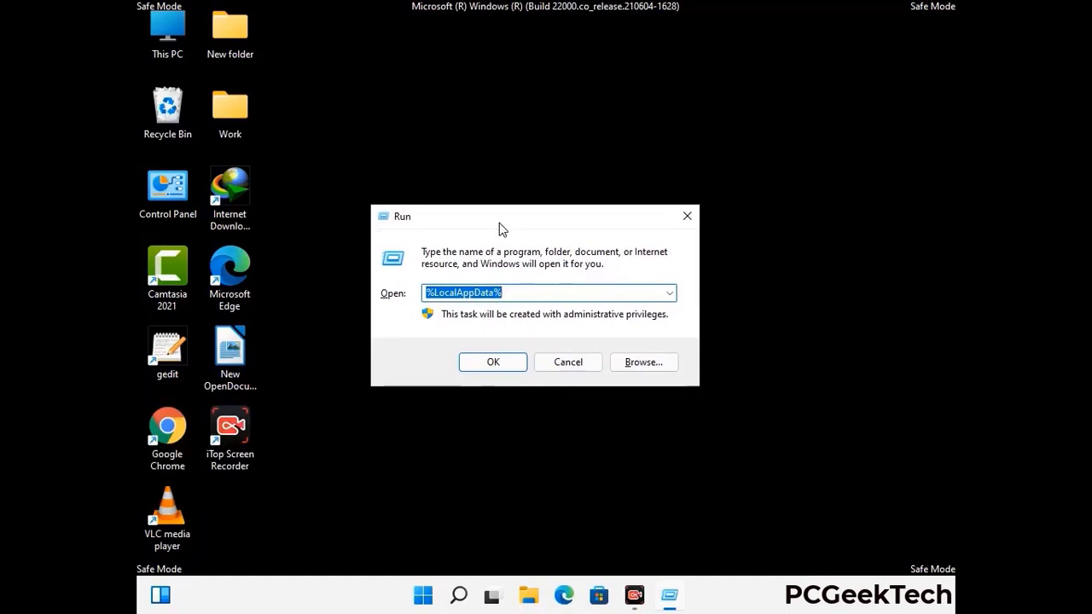
{"action": "type", "text": "%"}
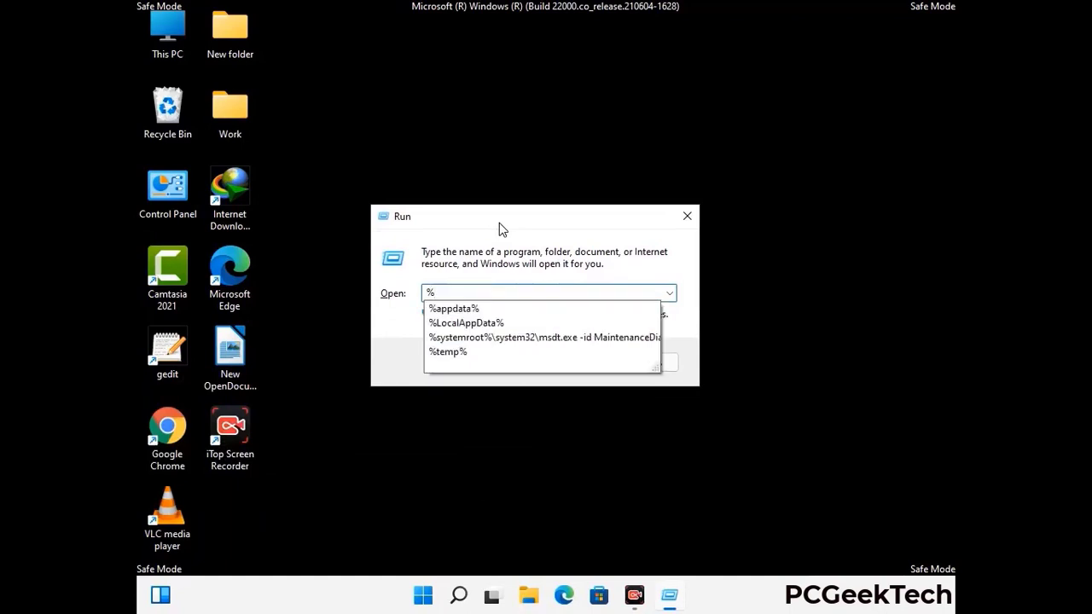
{"action": "type", "text": "ProgramData%"}
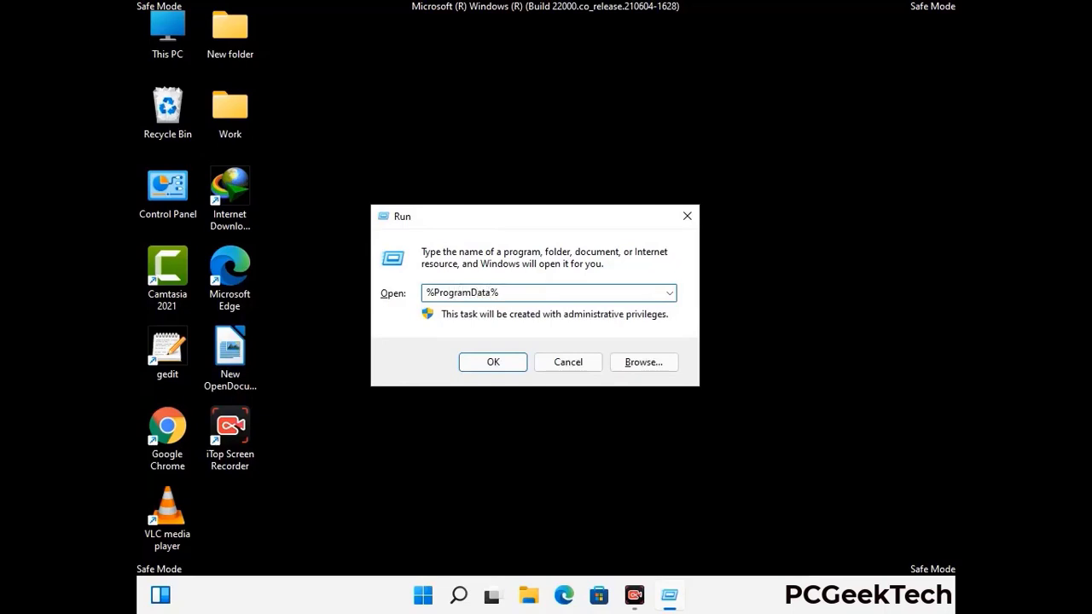
{"action": "key", "text": "Return"}
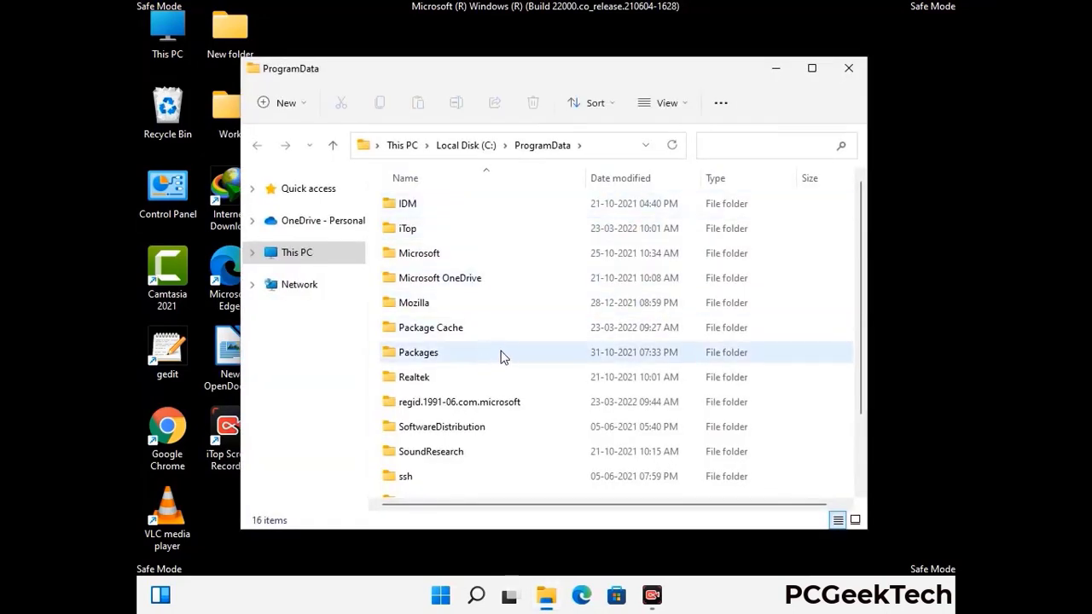
Delete the Mozilla folder from ProgramData and close the folder window.
{"action": "scroll", "coordinate": [501, 360], "scroll_direction": "down", "scroll_amount": 1}
{"action": "scroll", "coordinate": [499, 384], "scroll_direction": "down", "scroll_amount": 1}
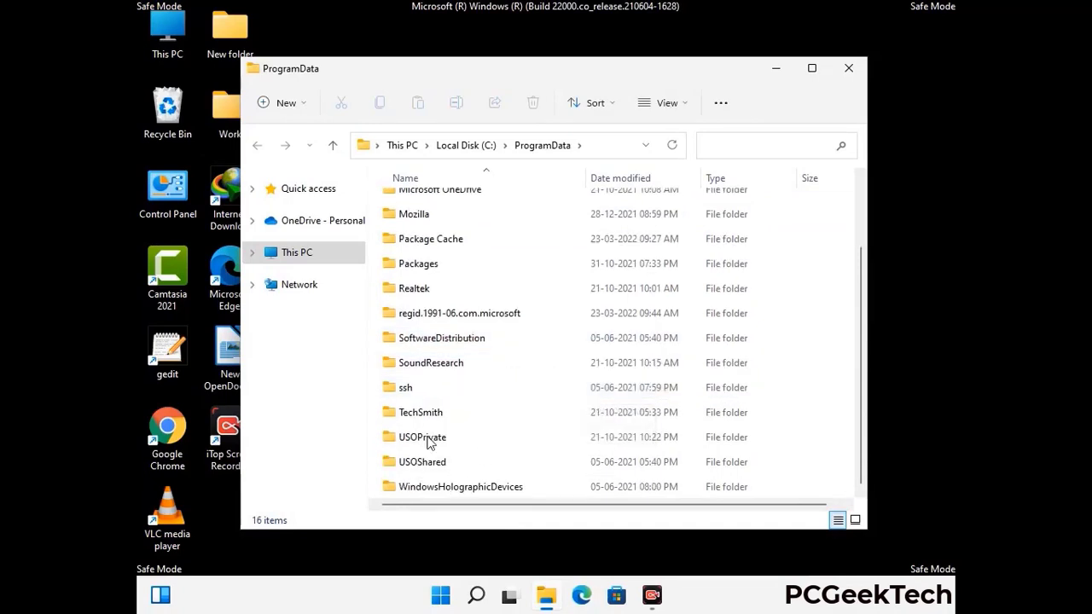
{"action": "left_click", "coordinate": [415, 213]}
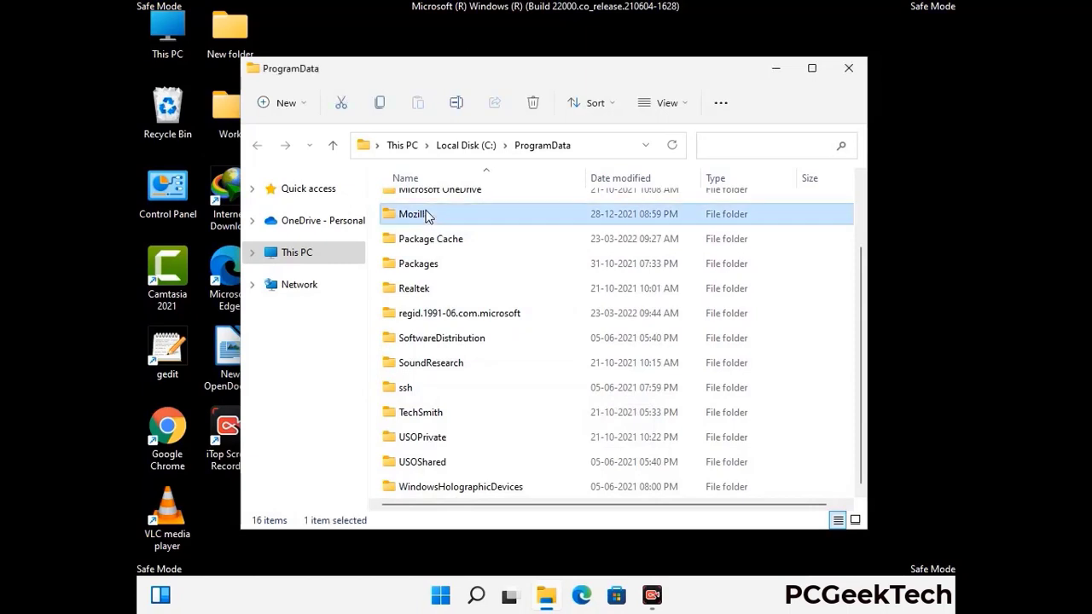
{"action": "left_click", "coordinate": [537, 104]}
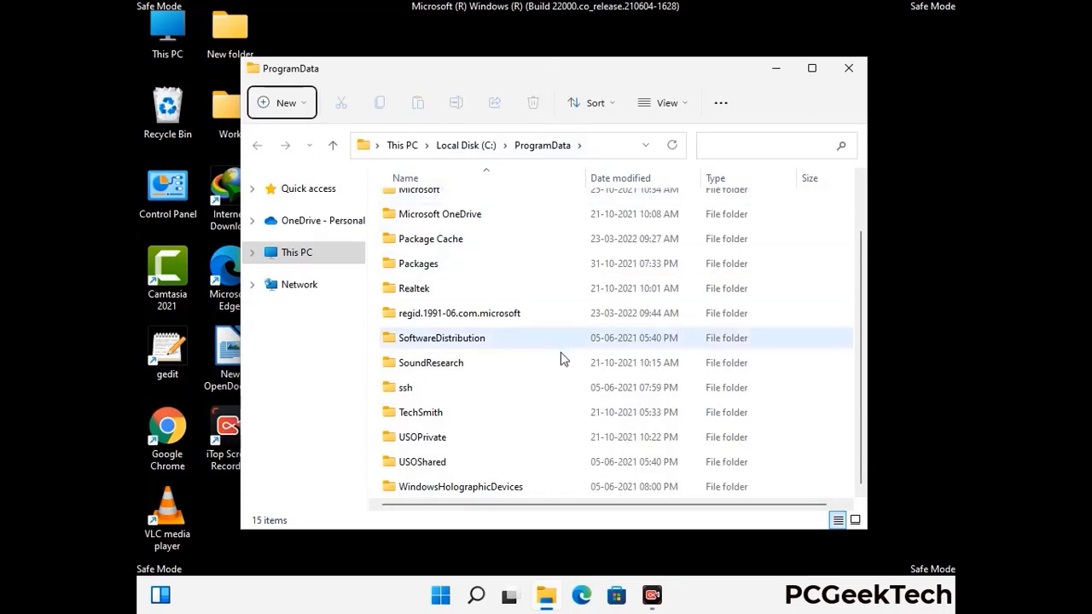
{"action": "scroll", "coordinate": [561, 360], "scroll_direction": "up", "scroll_amount": 1}
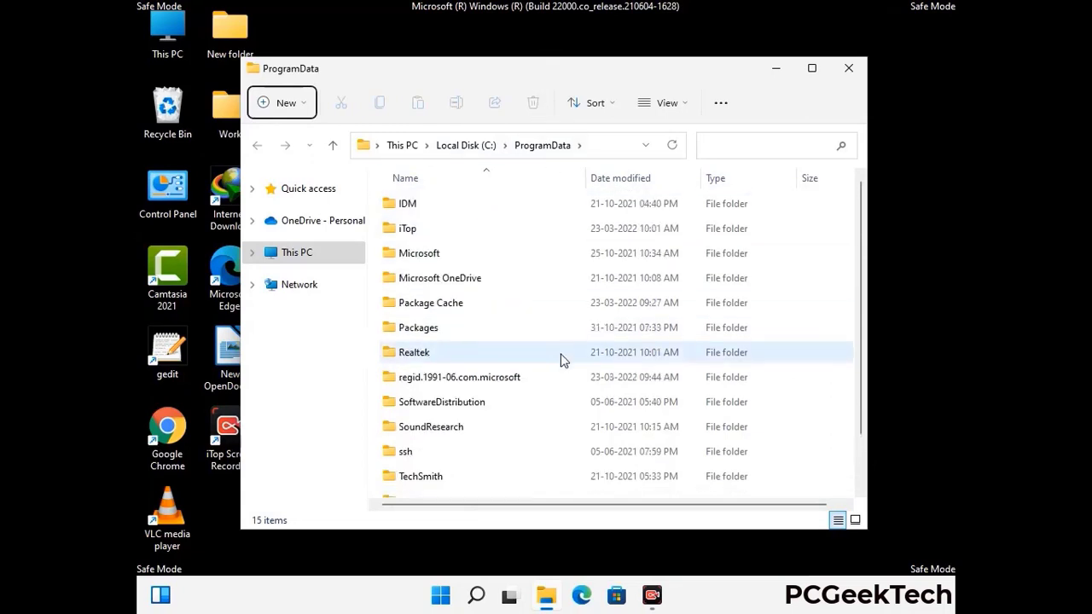
{"action": "left_click", "coordinate": [851, 69]}
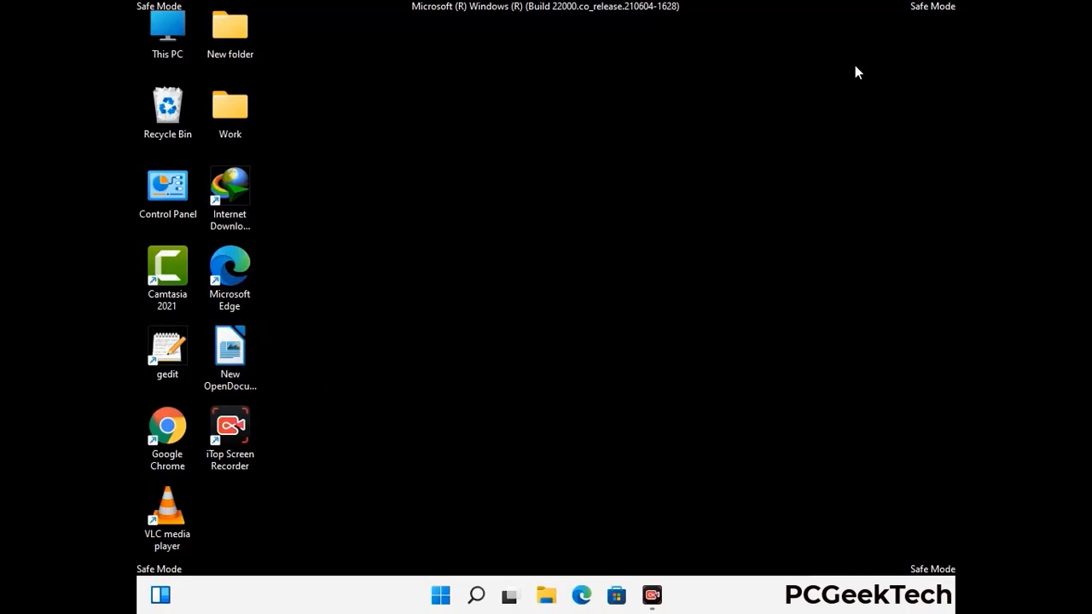
Open the Windows folder by running %WinDir%.
{"action": "key", "text": "super+r"}
{"action": "left_click_drag", "start_coordinate": [356, 401], "coordinate": [570, 221]}
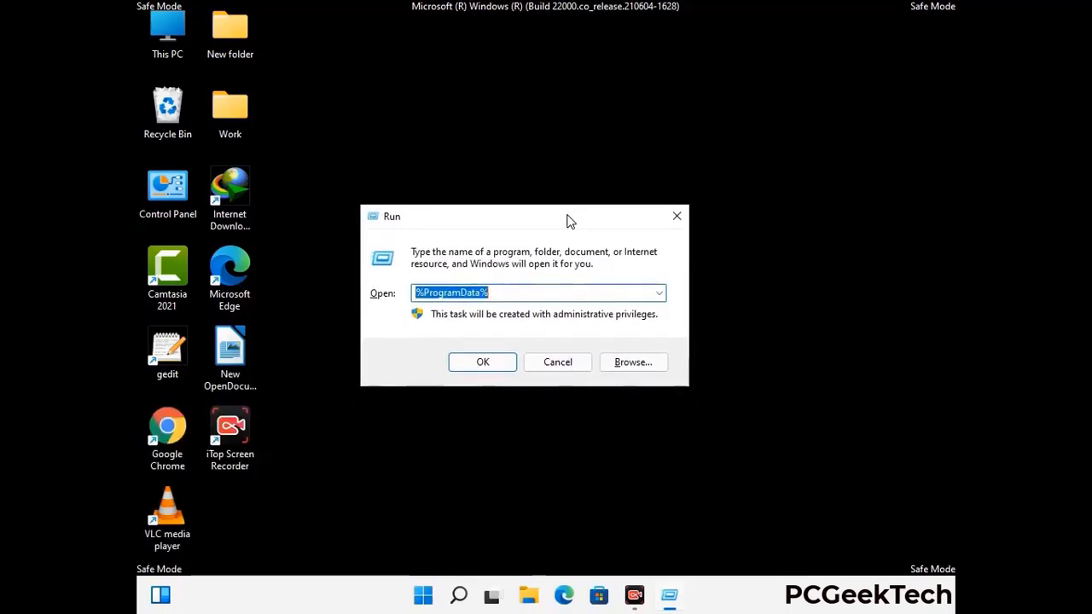
{"action": "type", "text": "%Wi"}
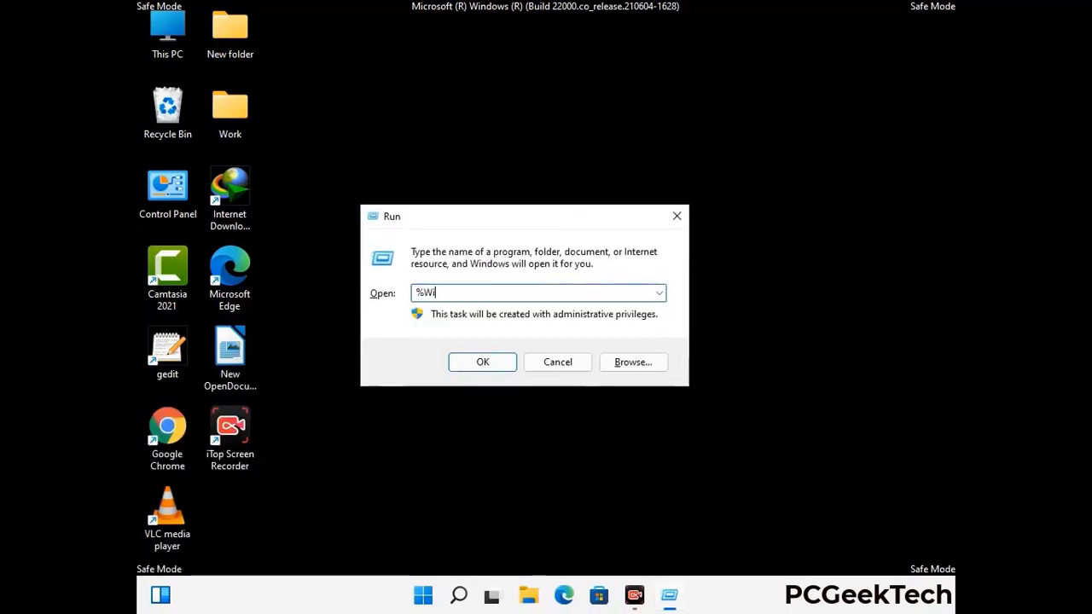
{"action": "type", "text": "nDir%"}
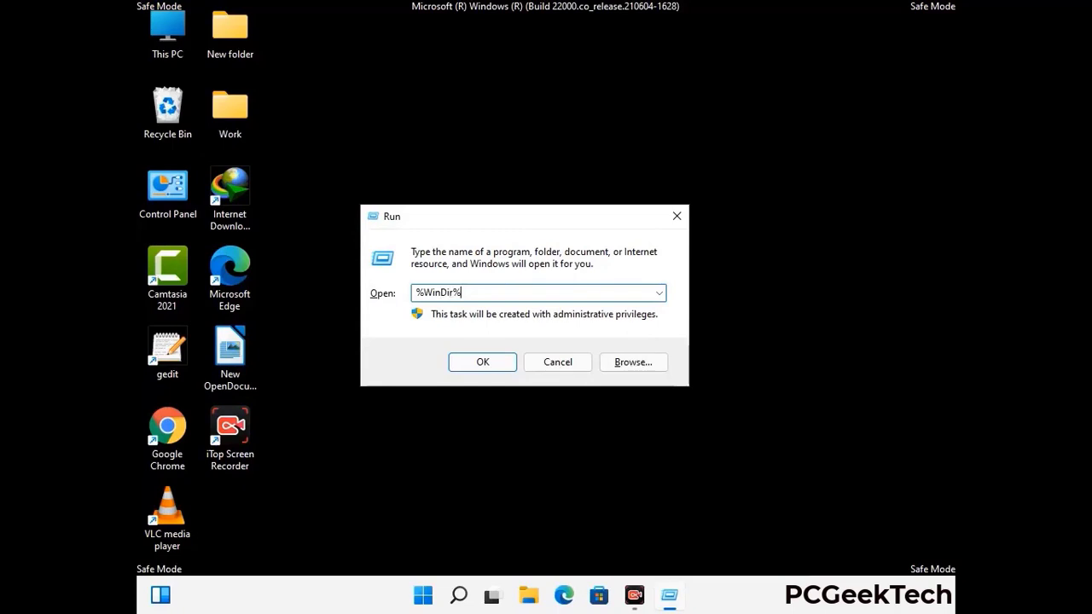
{"action": "key", "text": "Return"}
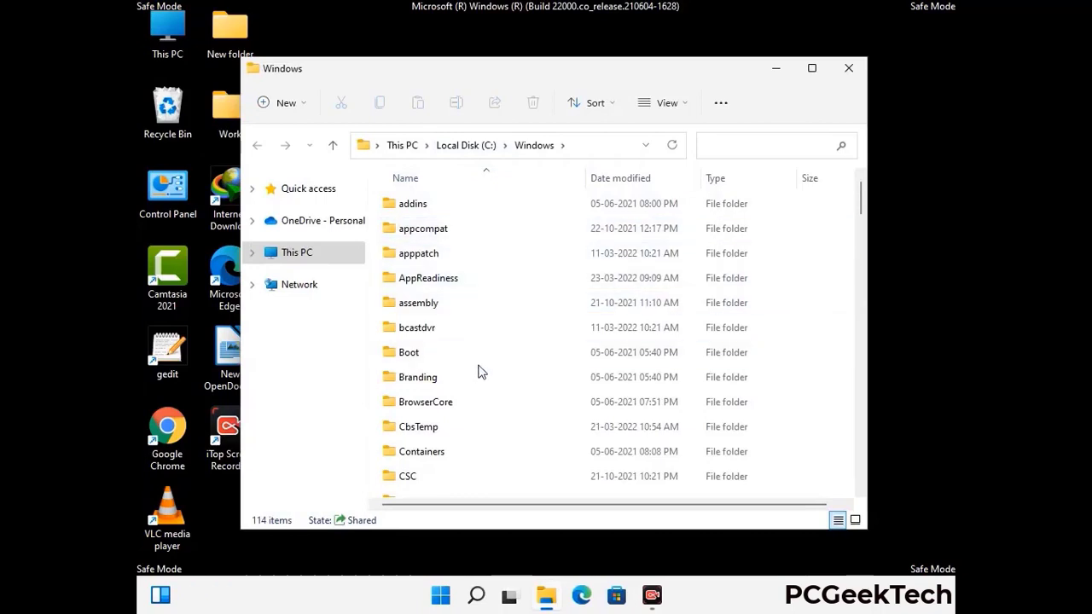
Look through the subfolders and files of the Windows folder for suspicious items, and close its window.
{"action": "scroll", "coordinate": [480, 375], "scroll_direction": "down", "scroll_amount": 1}
{"action": "scroll", "coordinate": [480, 378], "scroll_direction": "down", "scroll_amount": 3}
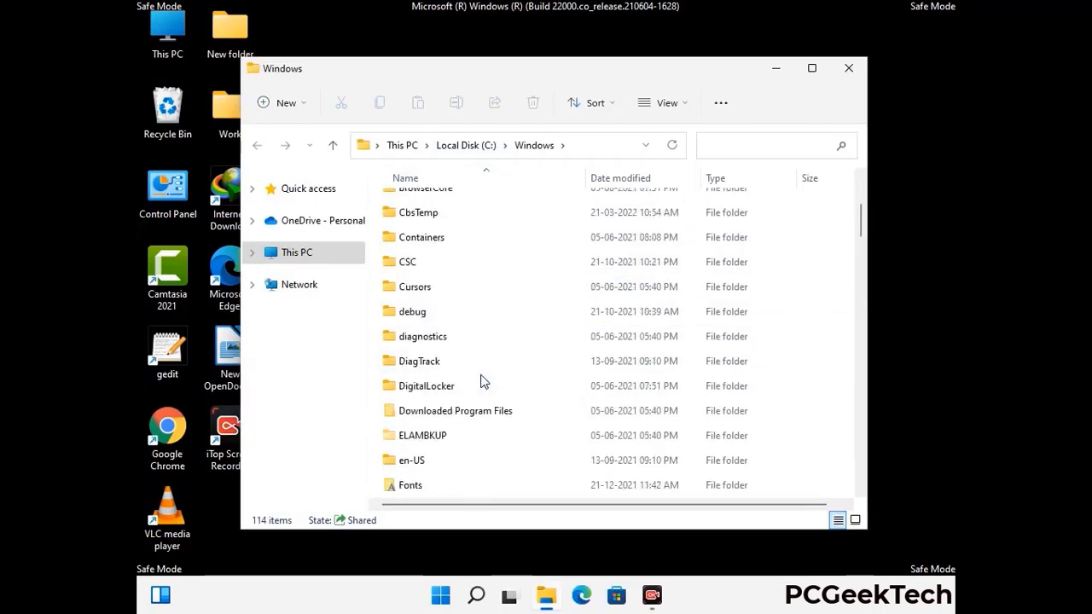
{"action": "scroll", "coordinate": [480, 384], "scroll_direction": "down", "scroll_amount": 5}
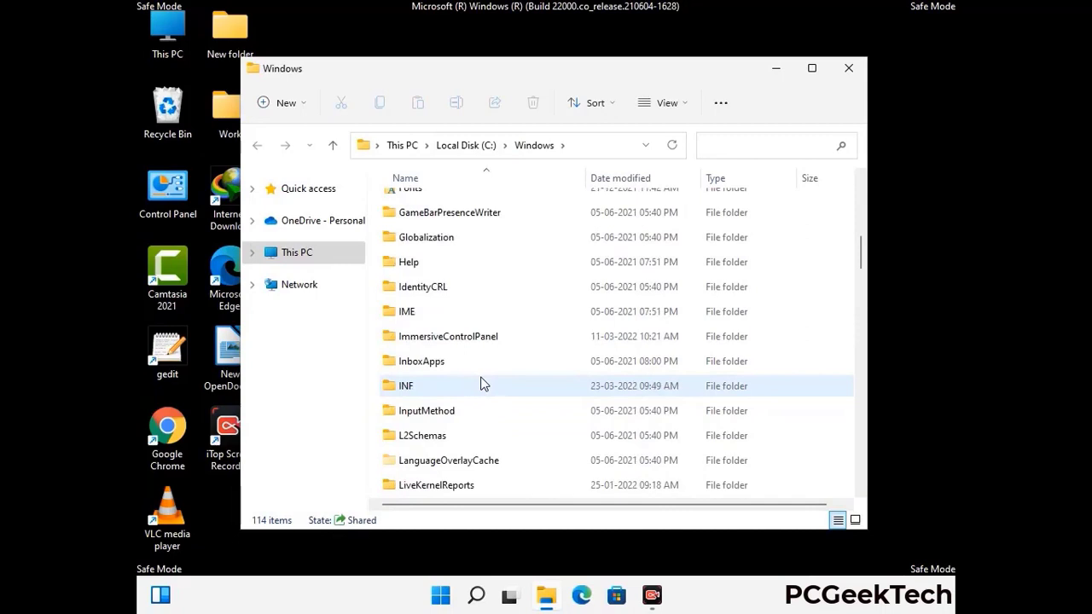
{"action": "scroll", "coordinate": [480, 384], "scroll_direction": "down", "scroll_amount": 4}
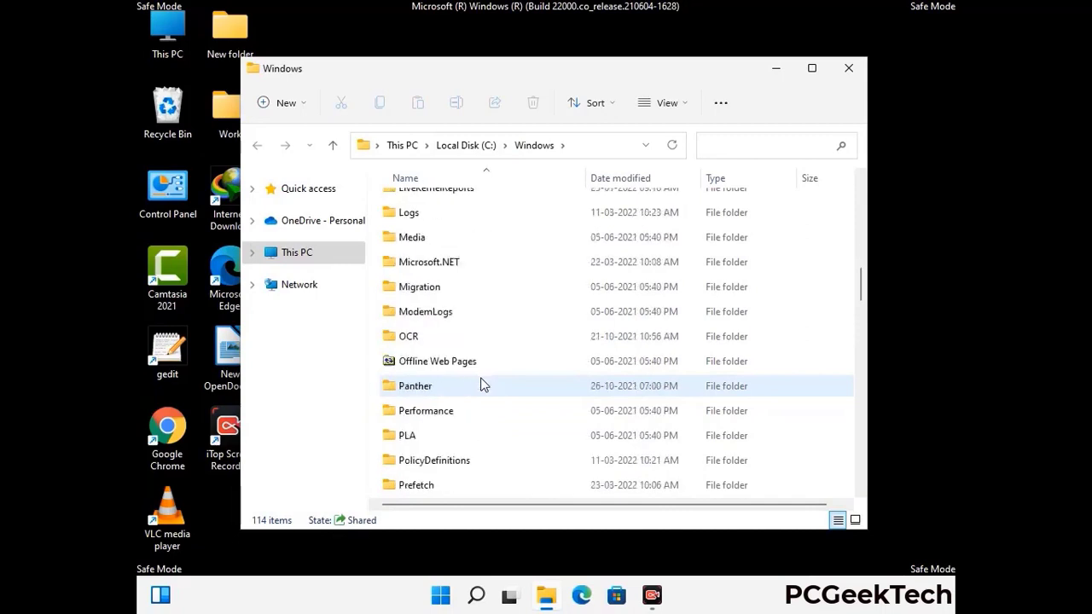
{"action": "scroll", "coordinate": [480, 386], "scroll_direction": "down", "scroll_amount": 6}
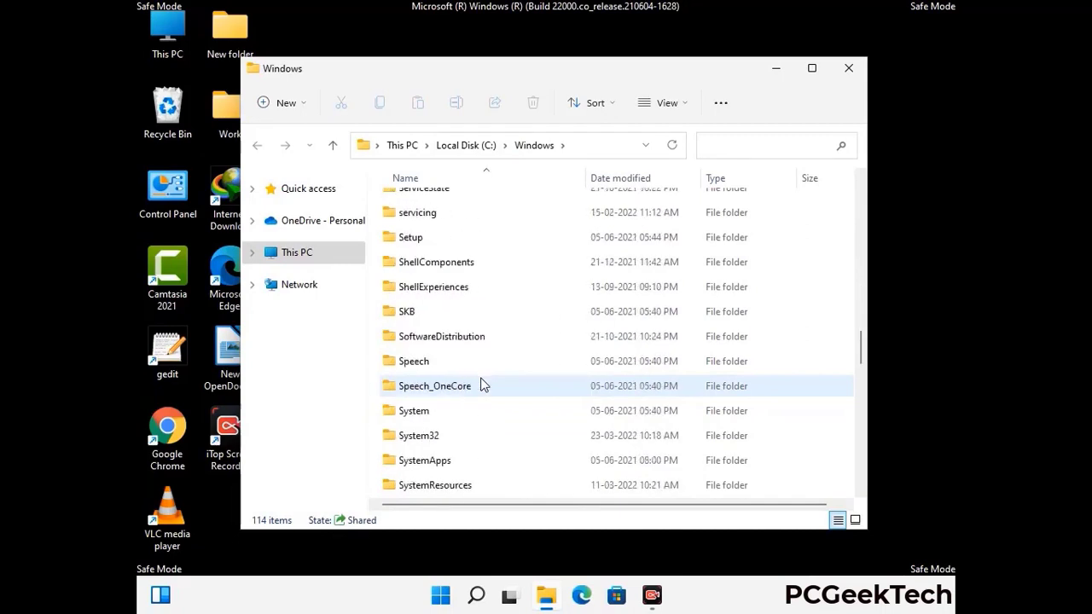
{"action": "scroll", "coordinate": [481, 386], "scroll_direction": "down", "scroll_amount": 7}
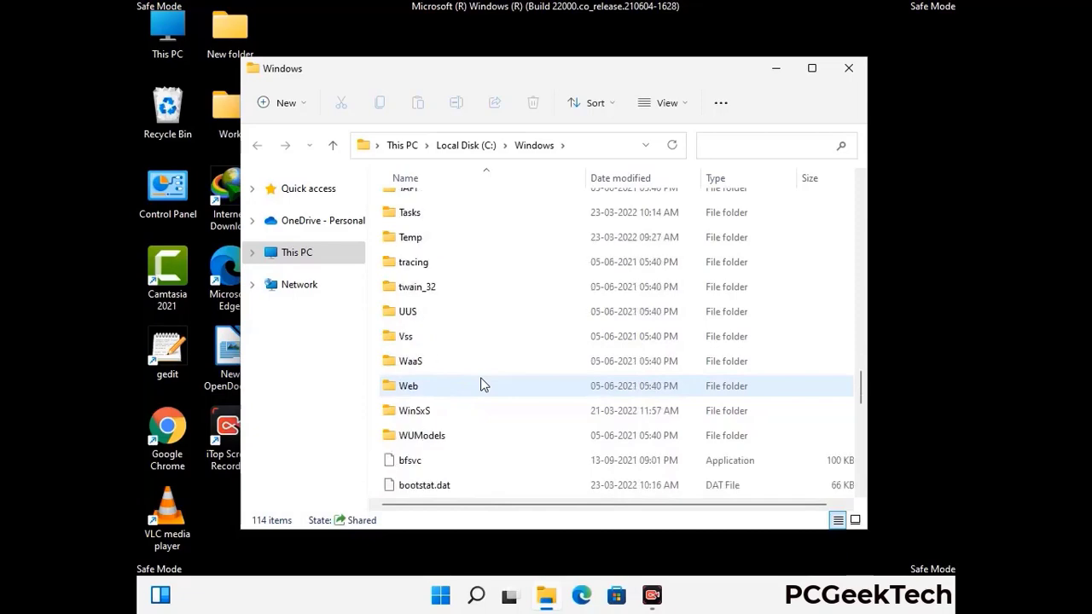
{"action": "scroll", "coordinate": [480, 386], "scroll_direction": "down", "scroll_amount": 8}
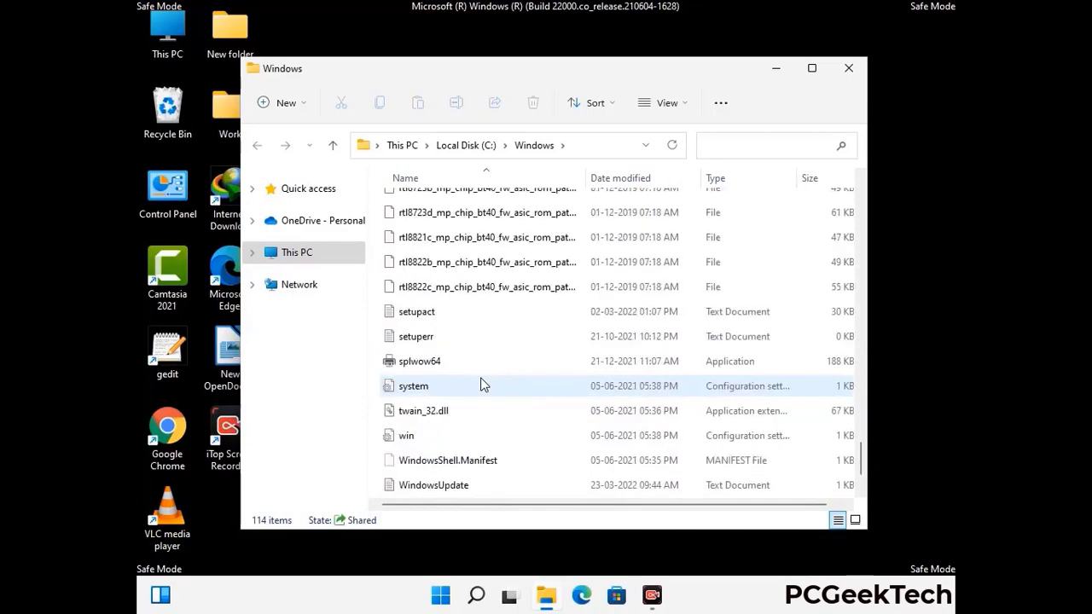
{"action": "scroll", "coordinate": [481, 386], "scroll_direction": "up", "scroll_amount": 15}
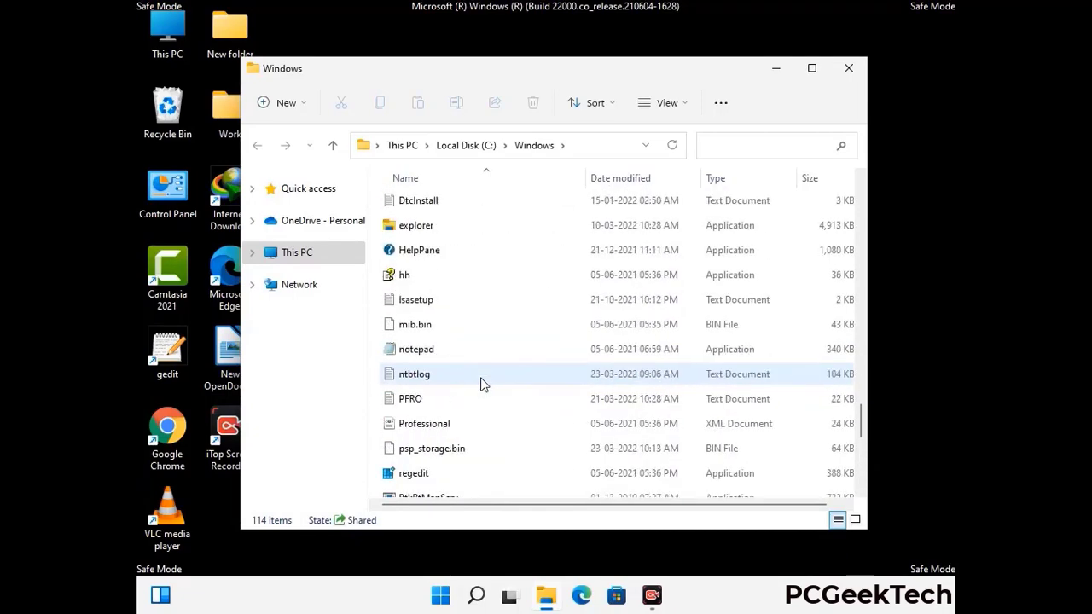
{"action": "scroll", "coordinate": [482, 384], "scroll_direction": "up", "scroll_amount": 3}
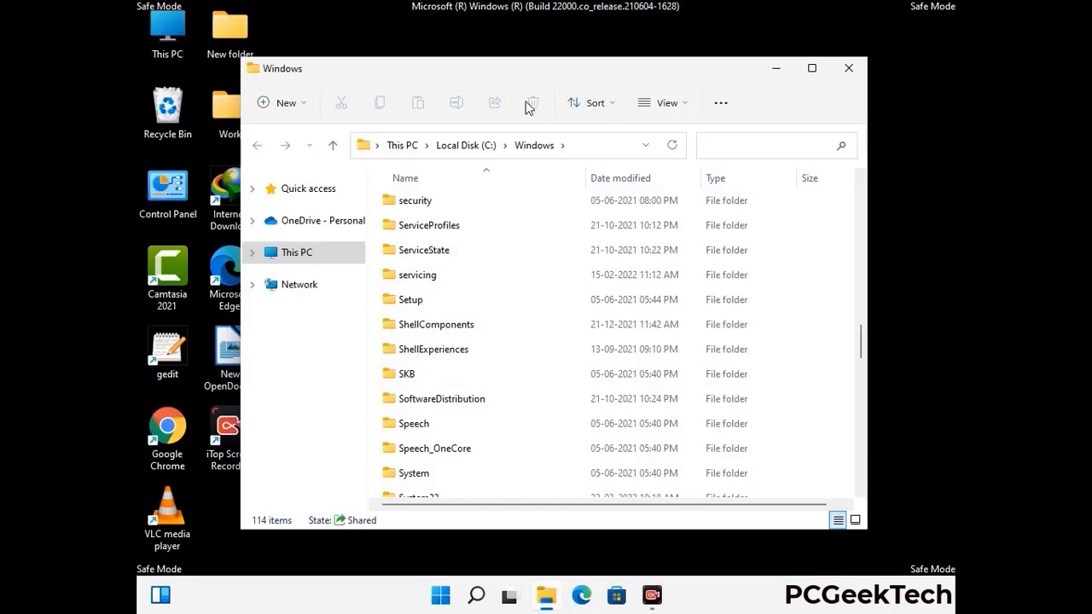
{"action": "left_click", "coordinate": [852, 68]}
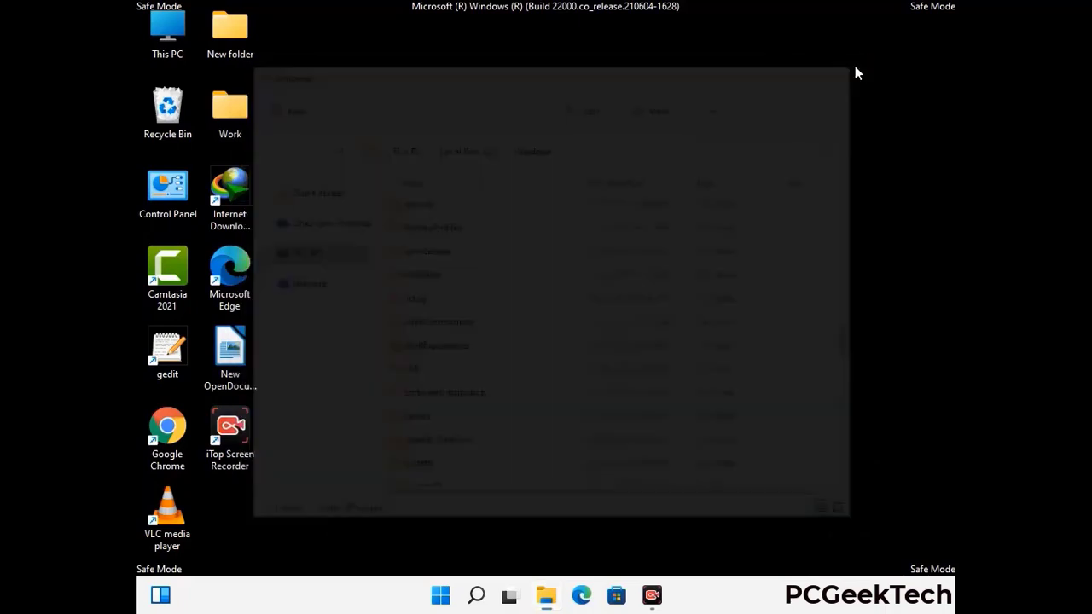
Open the user's Temp folder by running %temp%.
{"action": "key", "text": "super+r"}
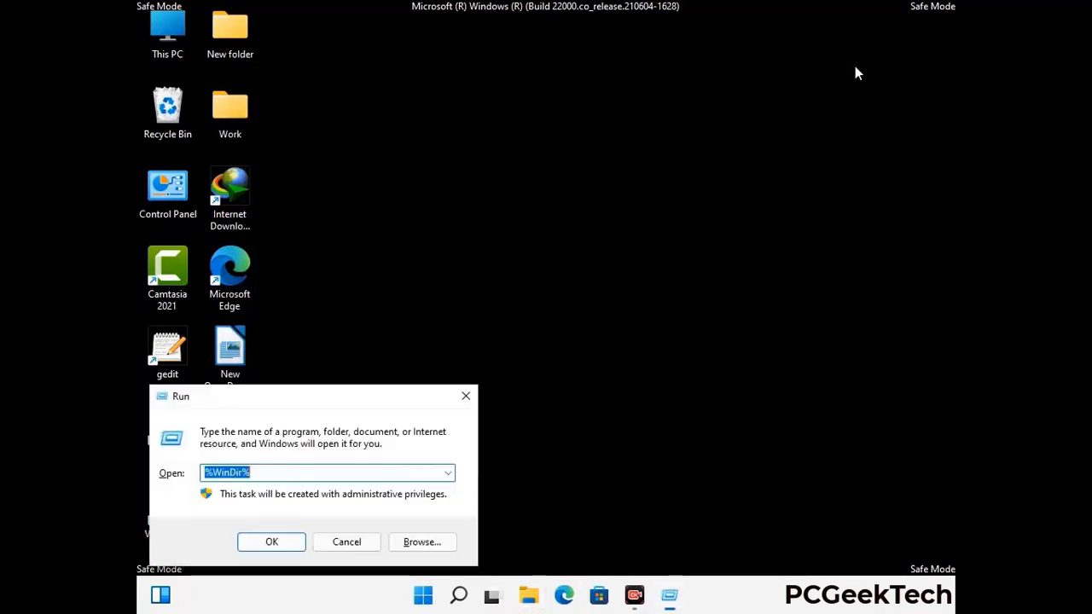
{"action": "left_click_drag", "start_coordinate": [363, 398], "coordinate": [620, 142]}
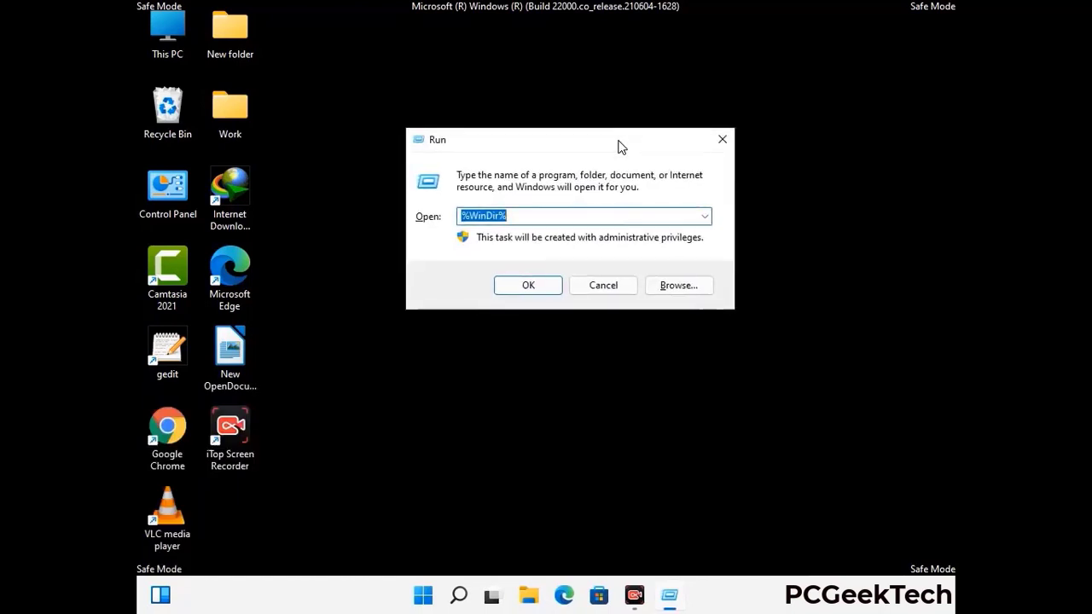
{"action": "type", "text": "%tem"}
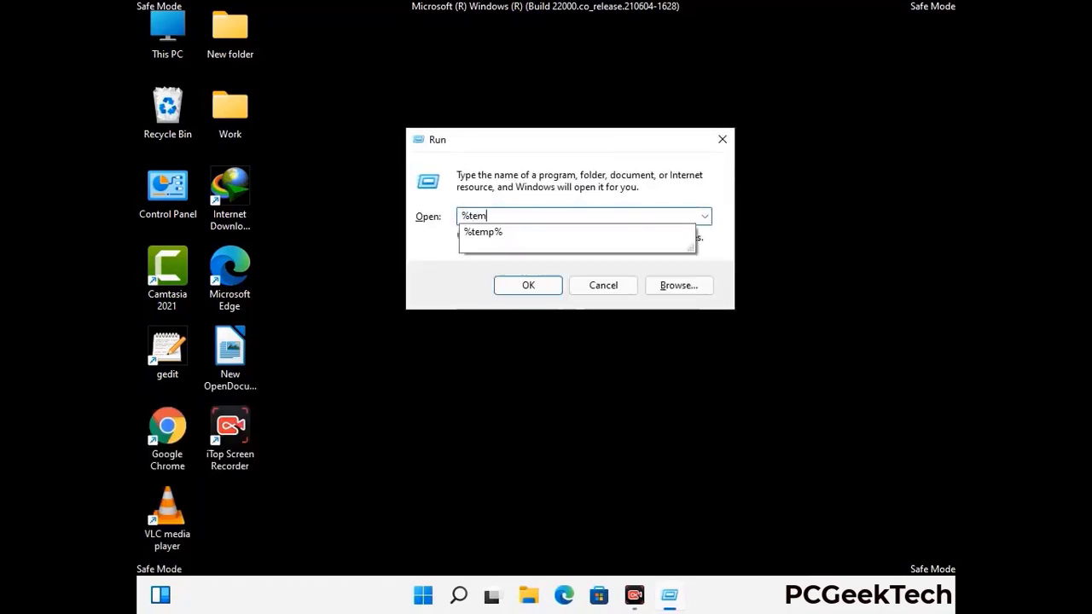
{"action": "type", "text": "p%"}
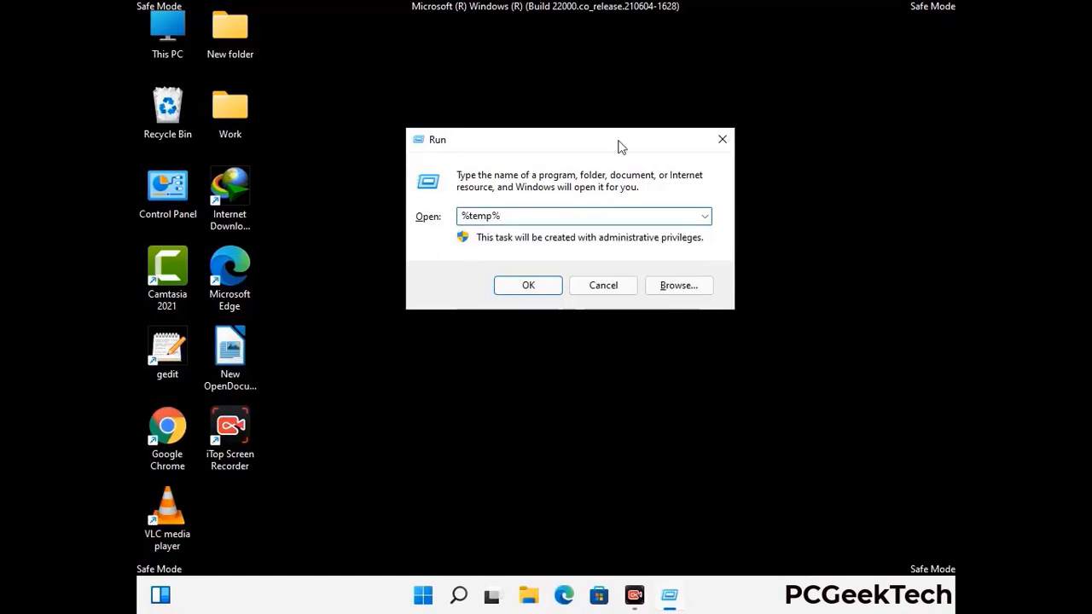
{"action": "left_click", "coordinate": [544, 284]}
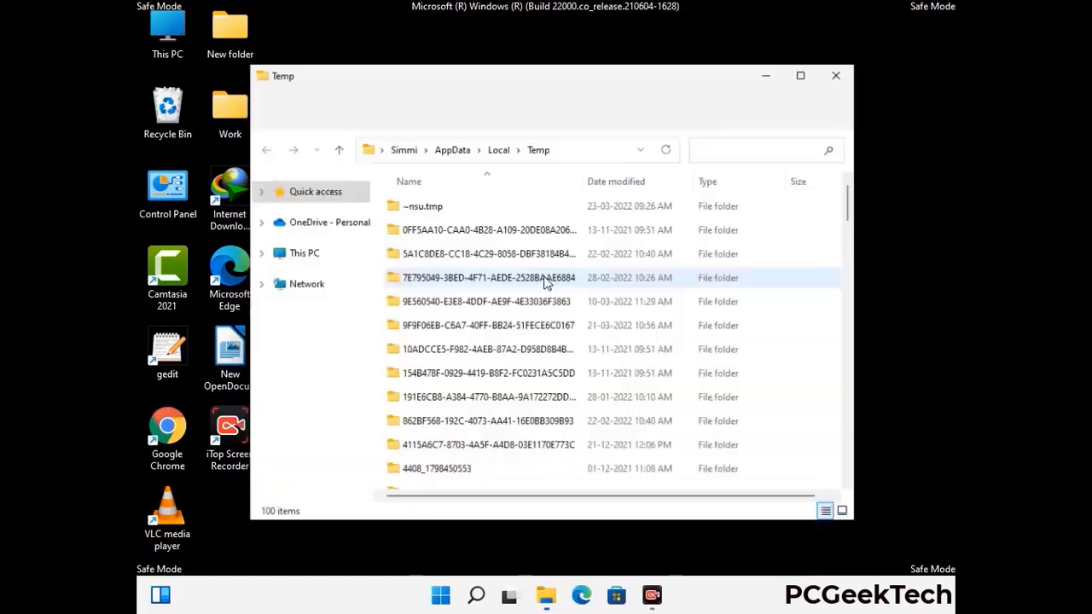
Delete all items in the user's Temp folder and close its window.
{"action": "left_click", "coordinate": [496, 331]}
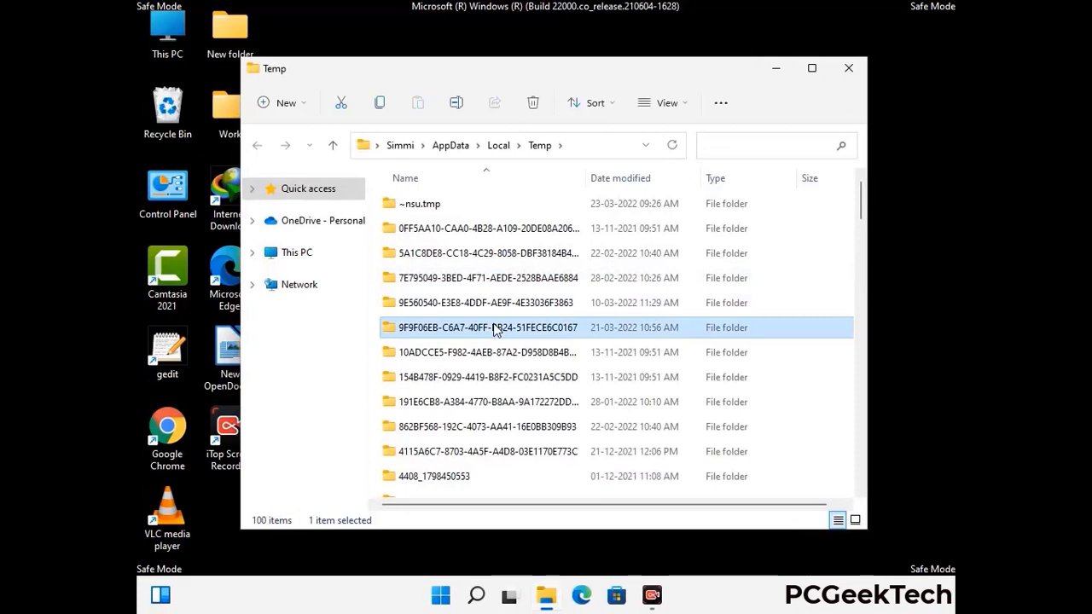
{"action": "key", "text": "ctrl+a"}
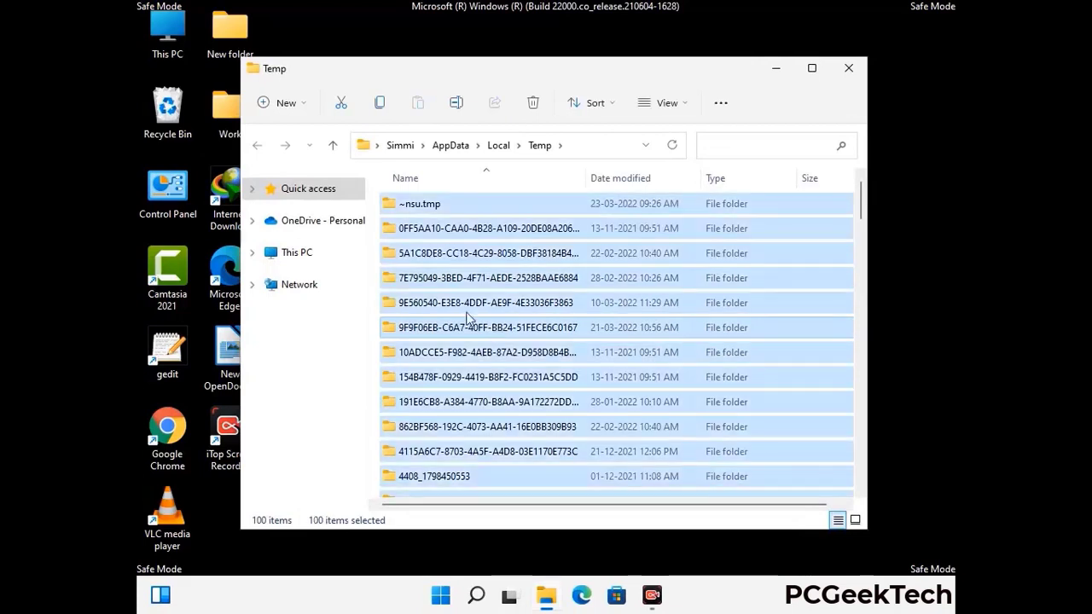
{"action": "left_click", "coordinate": [536, 104]}
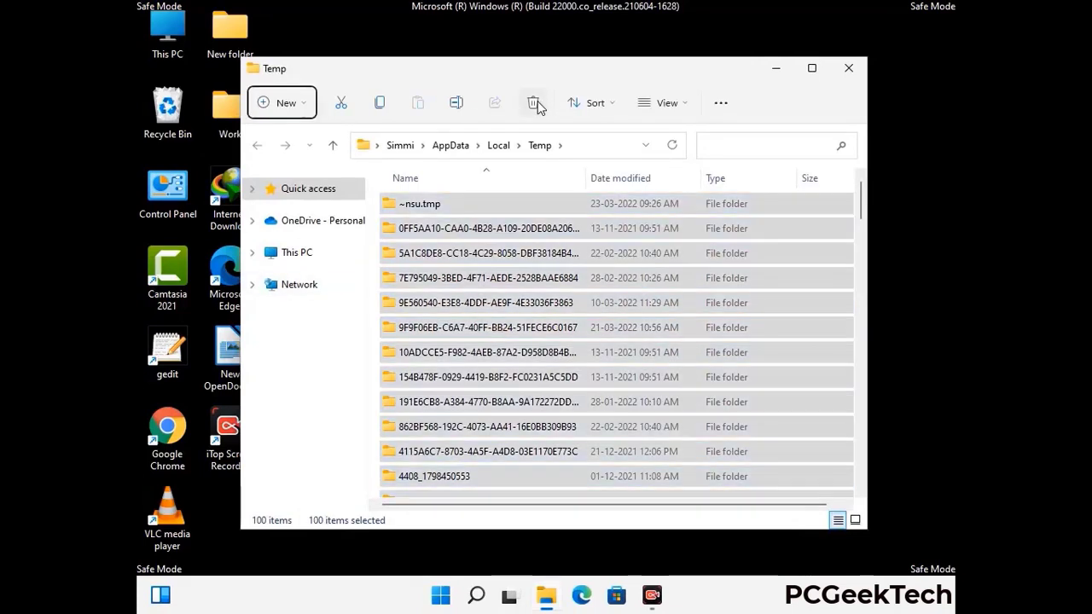
{"action": "left_click", "coordinate": [849, 69]}
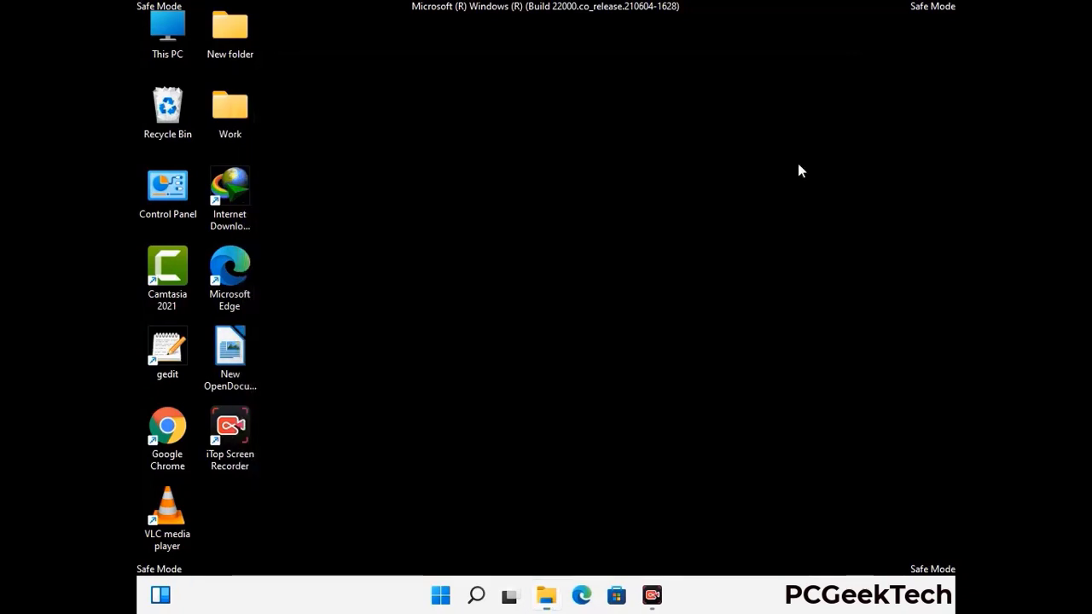
Enter temp as the command to run for opening the other temporary files folder.
{"action": "key", "text": "super+r"}
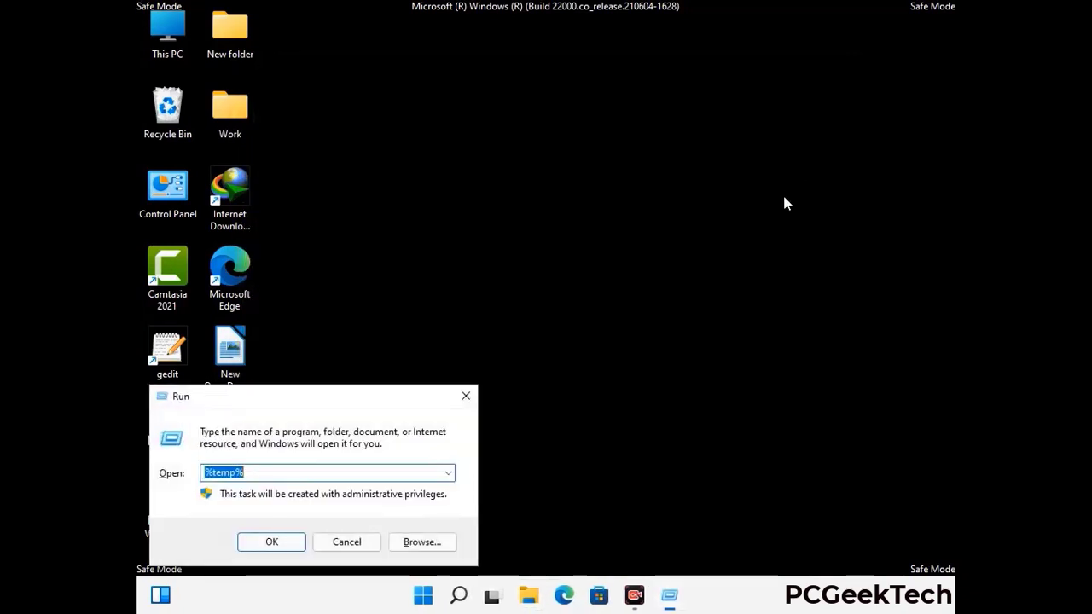
{"action": "left_click_drag", "start_coordinate": [370, 396], "coordinate": [622, 159]}
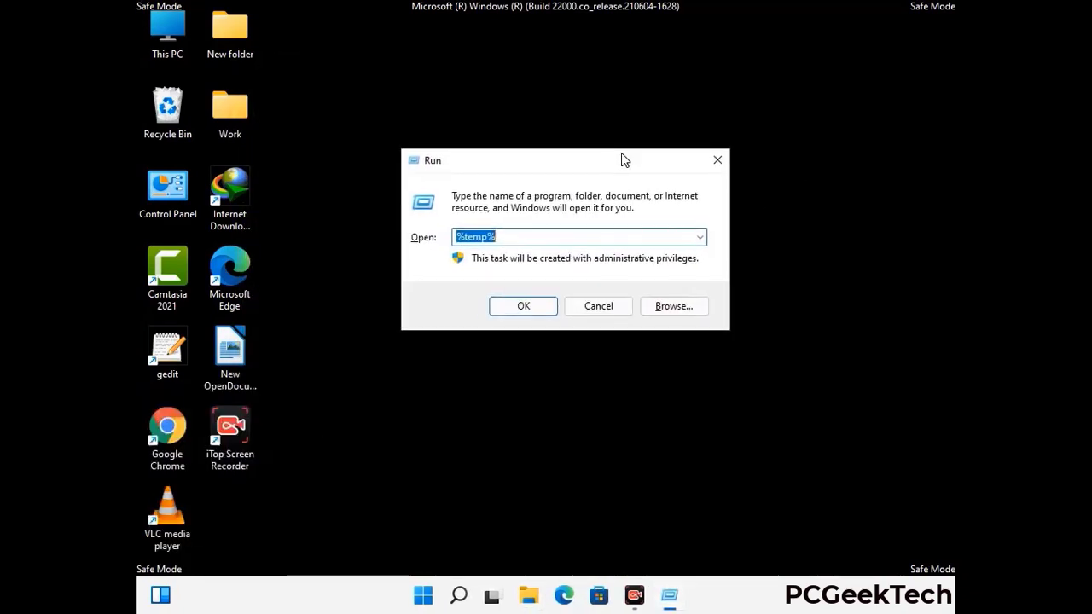
{"action": "type", "text": "temp"}
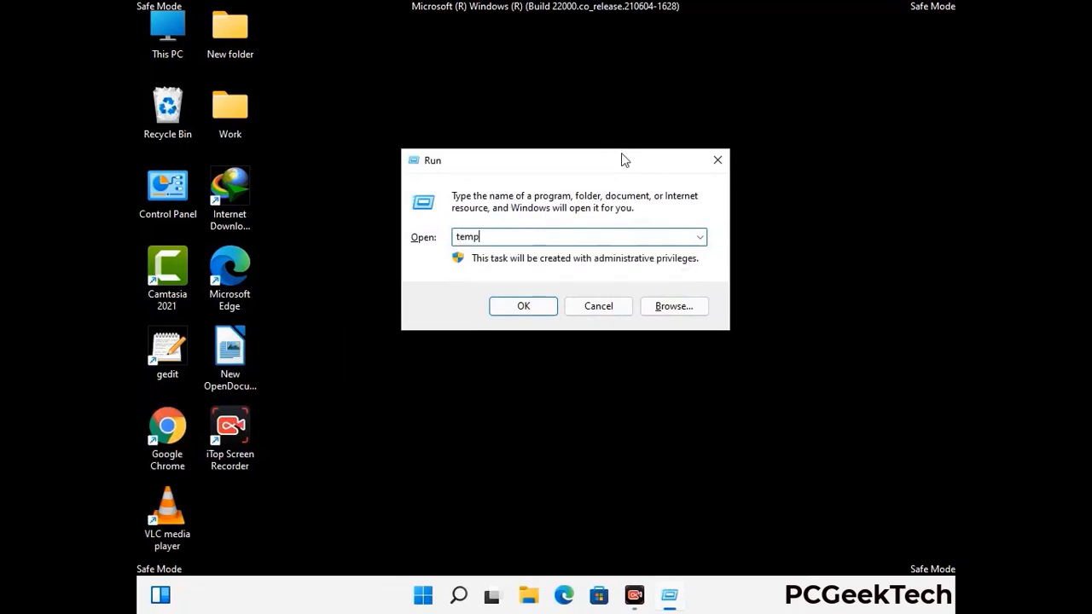
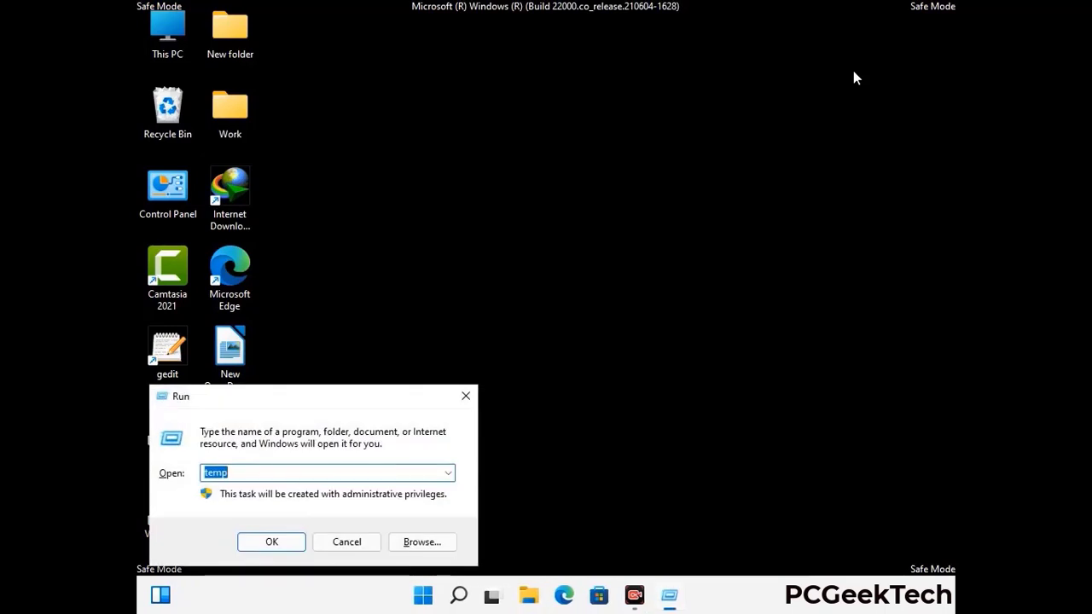
Open the Registry Editor by running regedit.
{"action": "left_click_drag", "start_coordinate": [343, 401], "coordinate": [566, 137]}
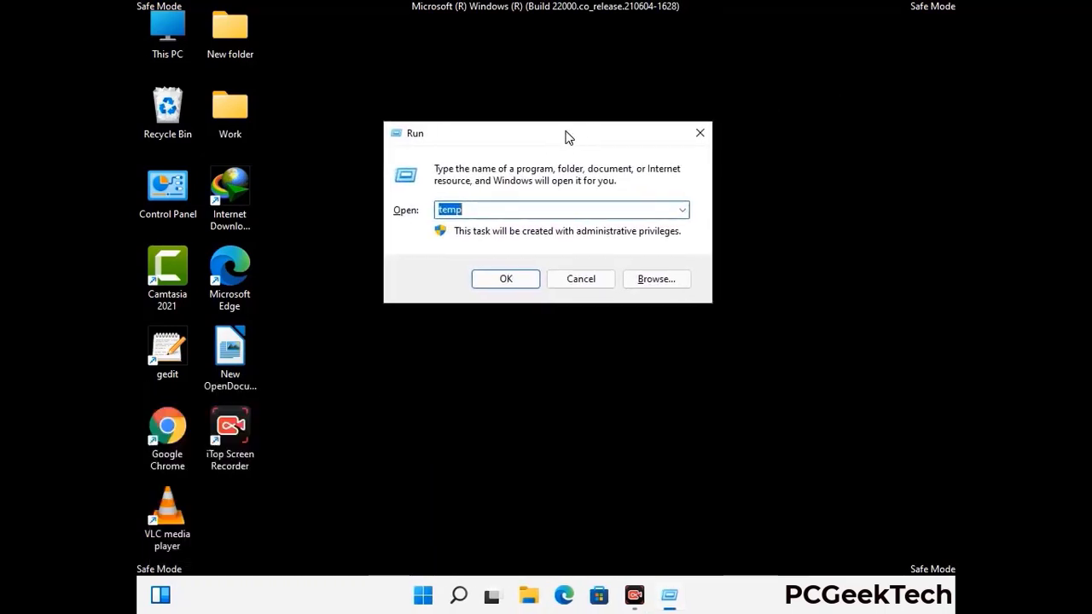
{"action": "type", "text": "regedit"}
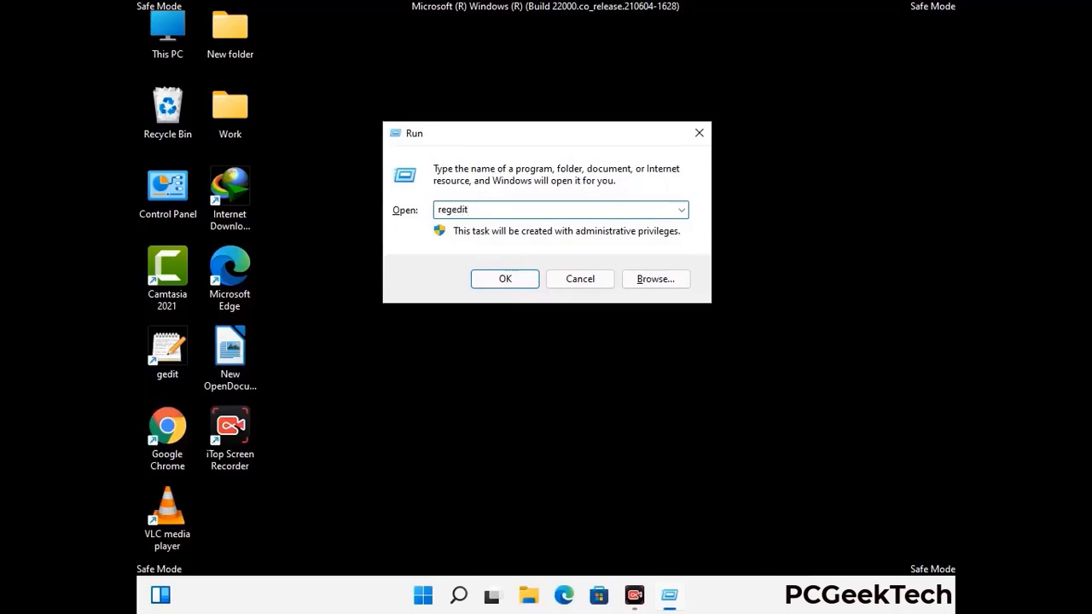
{"action": "key", "text": "Return"}
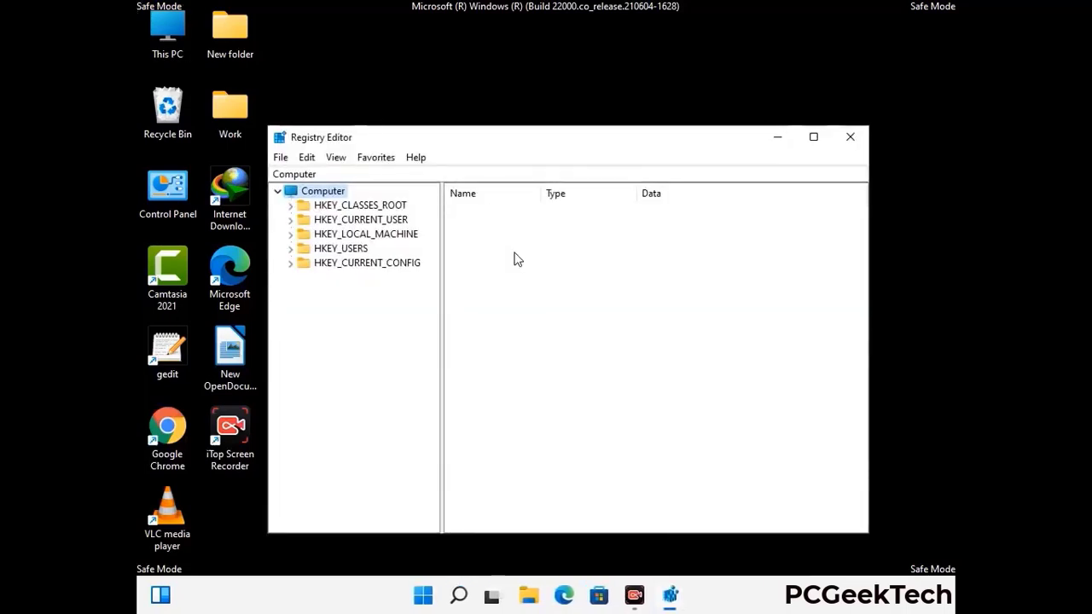
Expand the registry branch HKEY_CURRENT_USER\Software\Microsoft.
{"action": "left_click", "coordinate": [366, 234]}
{"action": "left_click", "coordinate": [290, 219]}
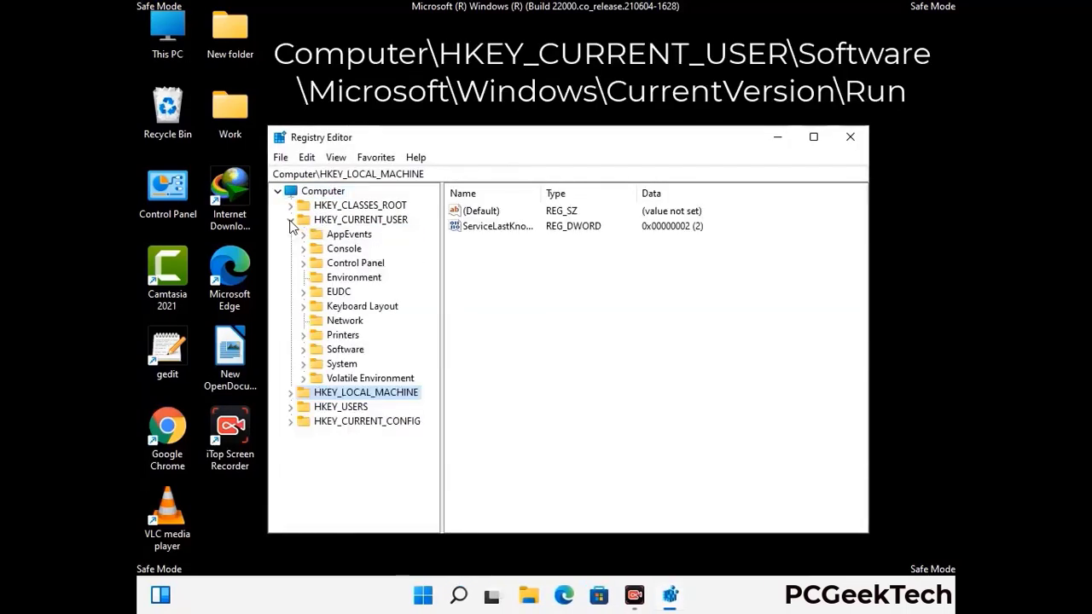
{"action": "left_click", "coordinate": [341, 352]}
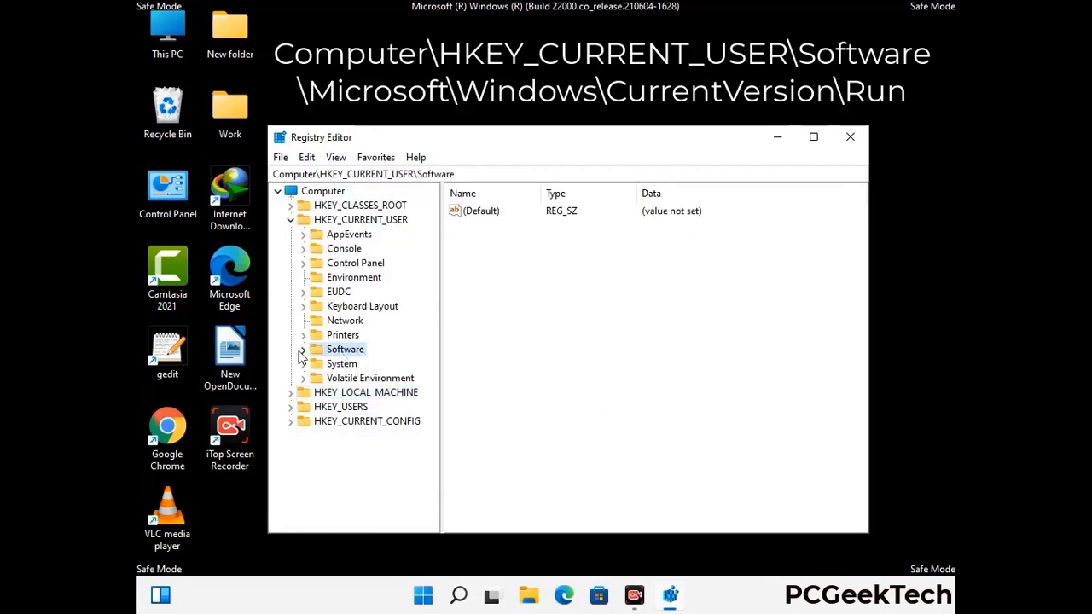
{"action": "left_click", "coordinate": [302, 350]}
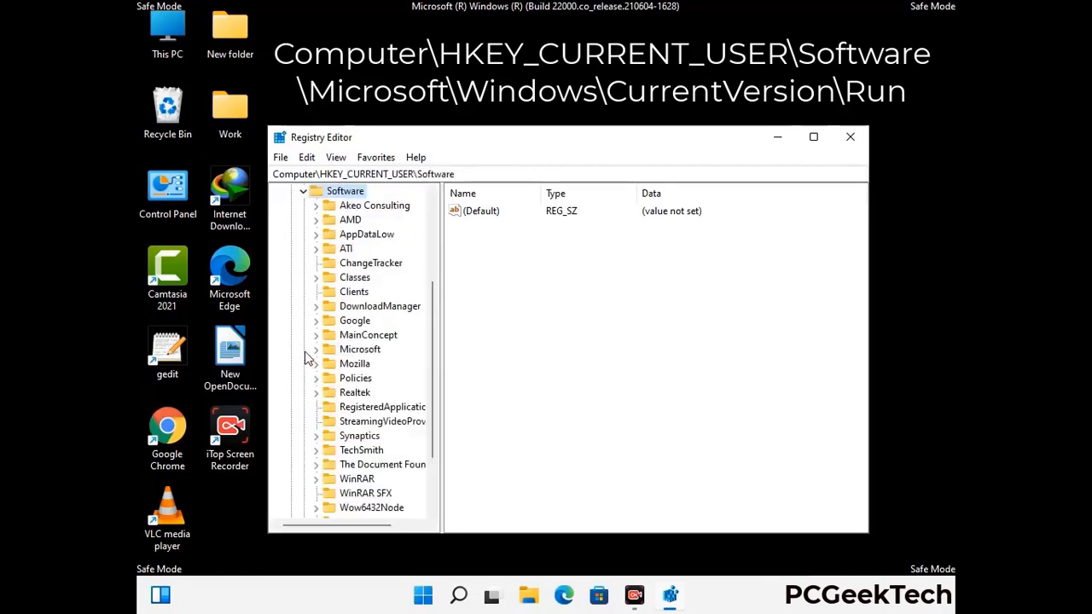
{"action": "double_click", "coordinate": [357, 352]}
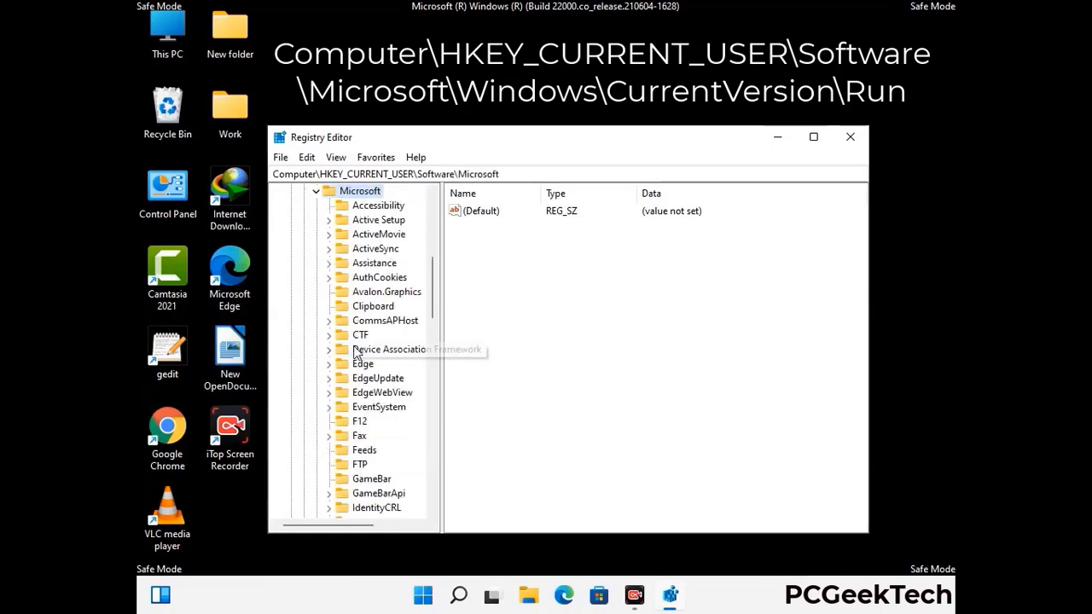
Expand the Windows key under Microsoft and its CurrentVersion subkey.
{"action": "scroll", "coordinate": [395, 373], "scroll_direction": "down", "scroll_amount": 5}
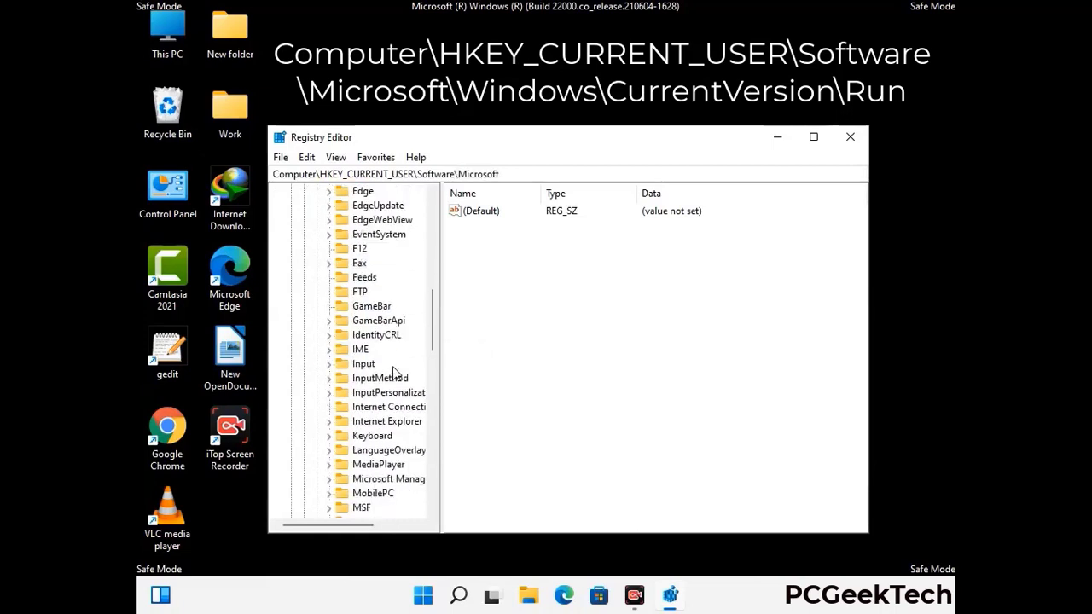
{"action": "scroll", "coordinate": [396, 373], "scroll_direction": "down", "scroll_amount": 3}
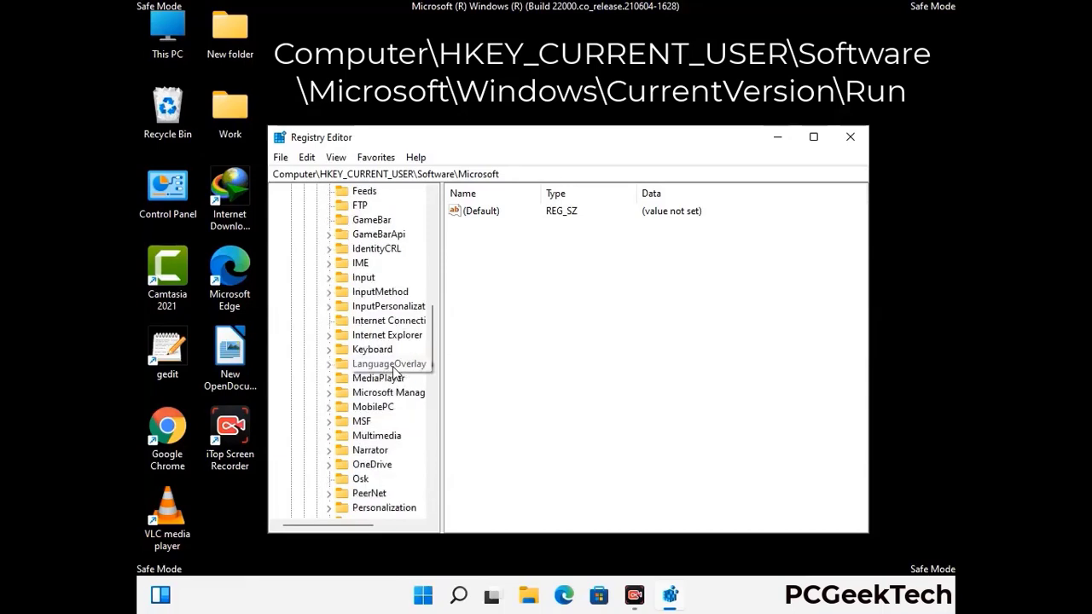
{"action": "scroll", "coordinate": [395, 373], "scroll_direction": "down", "scroll_amount": 6}
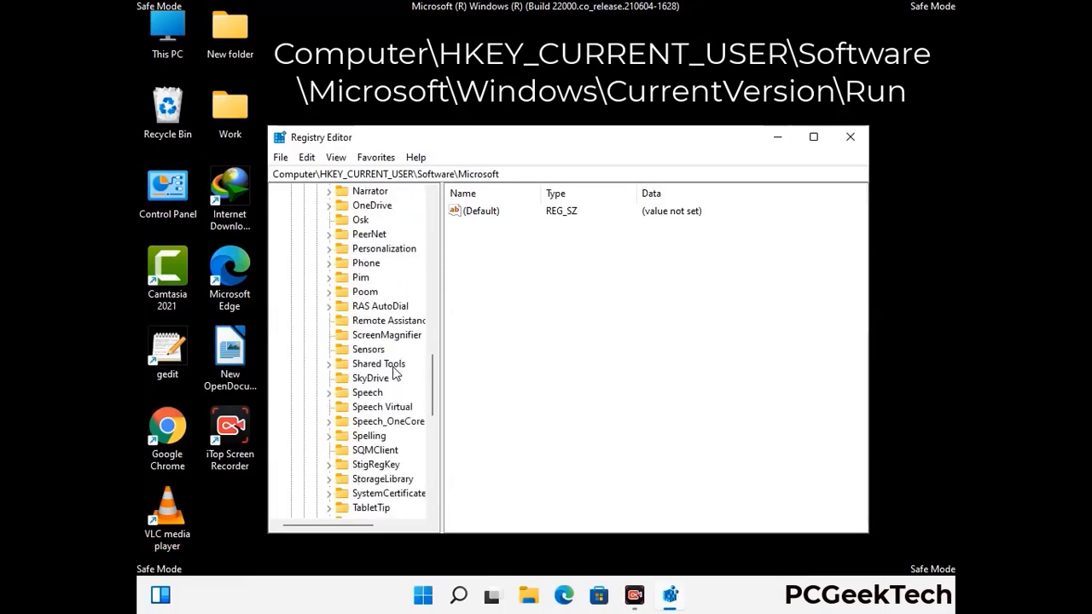
{"action": "scroll", "coordinate": [395, 373], "scroll_direction": "down", "scroll_amount": 3}
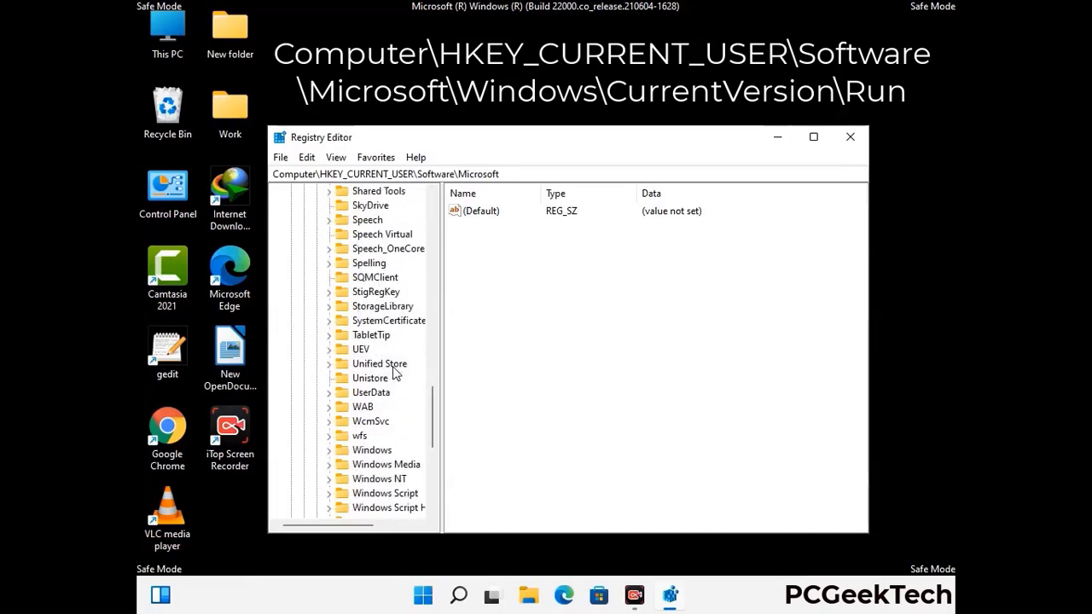
{"action": "double_click", "coordinate": [383, 408]}
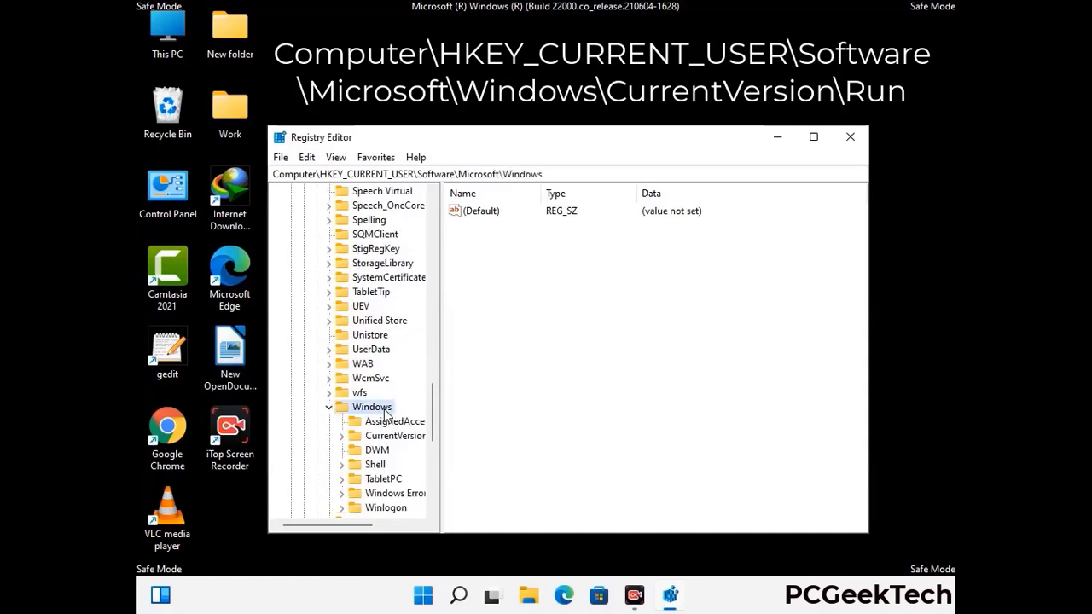
{"action": "scroll", "coordinate": [388, 401], "scroll_direction": "down", "scroll_amount": 1}
{"action": "left_click", "coordinate": [396, 394]}
{"action": "double_click", "coordinate": [396, 394]}
Open the Run key under CurrentVersion to show its startup entries.
{"action": "scroll", "coordinate": [394, 376], "scroll_direction": "down", "scroll_amount": 5}
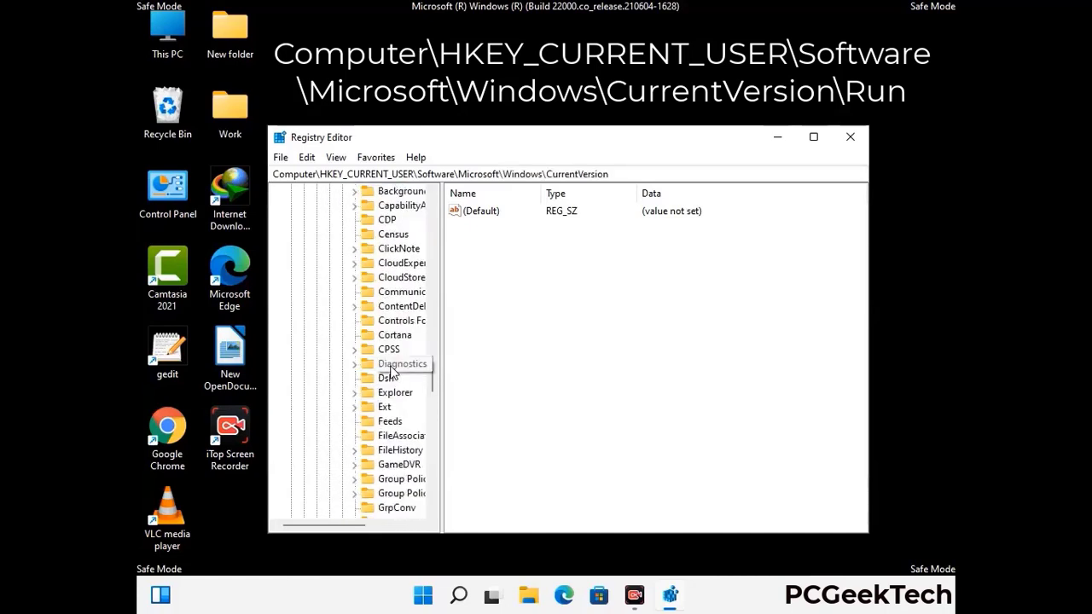
{"action": "scroll", "coordinate": [393, 372], "scroll_direction": "down", "scroll_amount": 4}
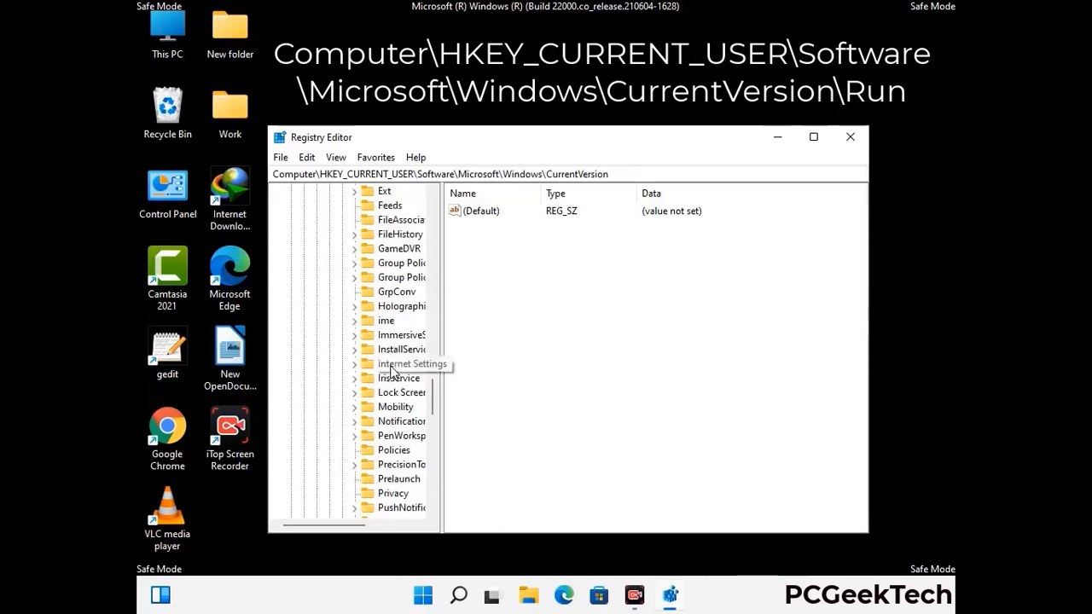
{"action": "scroll", "coordinate": [393, 369], "scroll_direction": "down", "scroll_amount": 1}
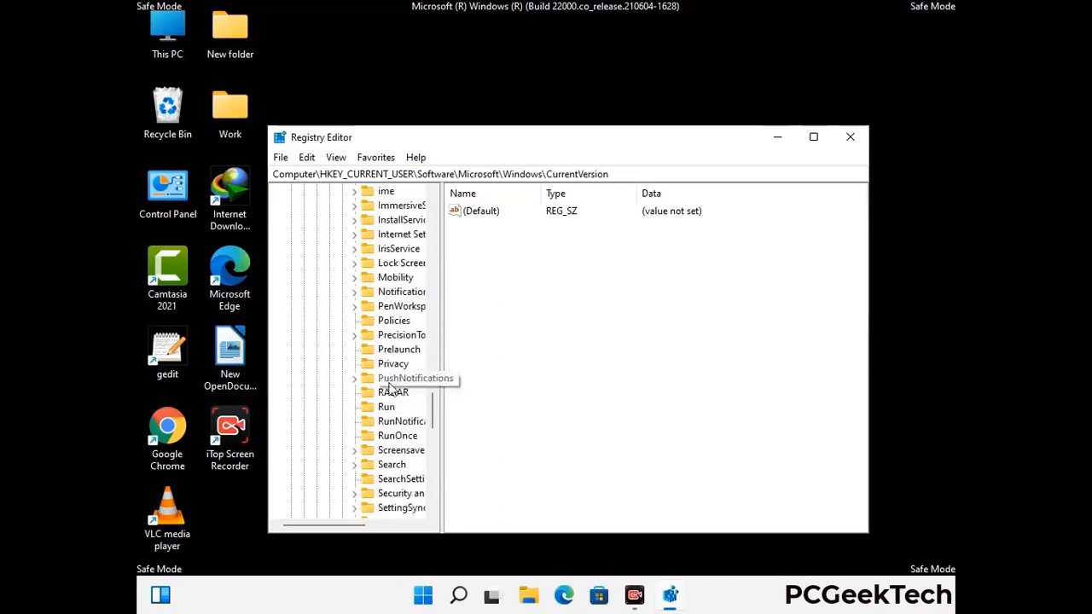
{"action": "left_click", "coordinate": [386, 408]}
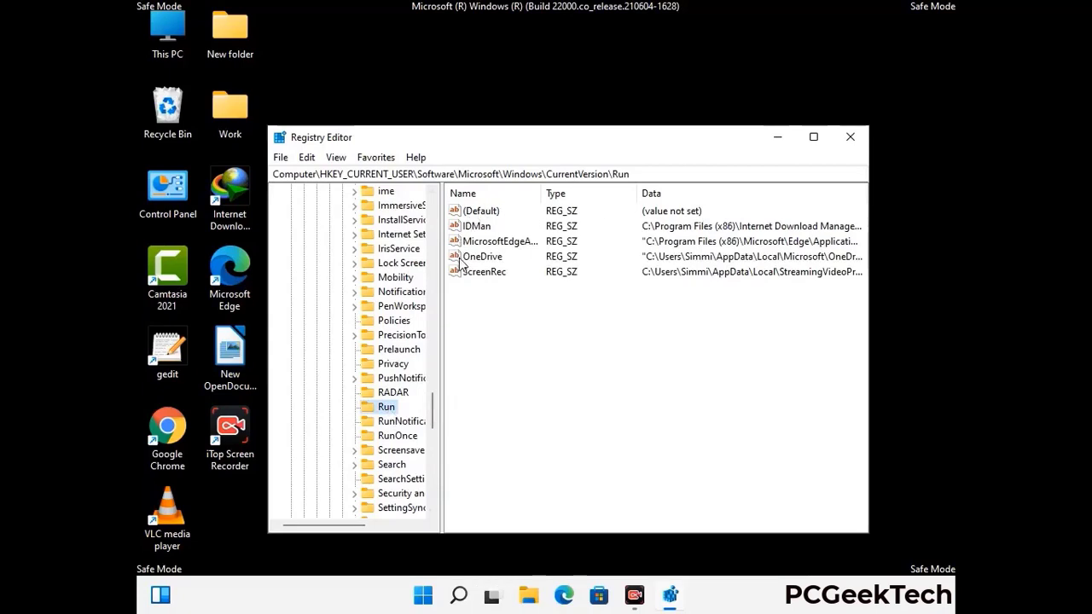
Delete the ScreenRec value from the Run key and confirm the deletion.
{"action": "left_click", "coordinate": [483, 279]}
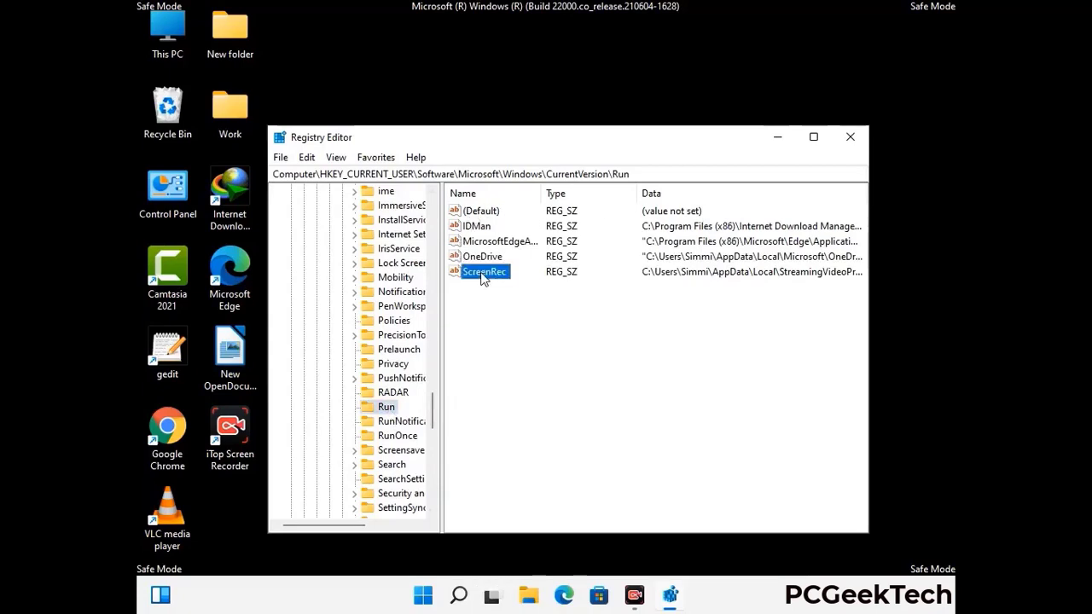
{"action": "left_click", "coordinate": [493, 278]}
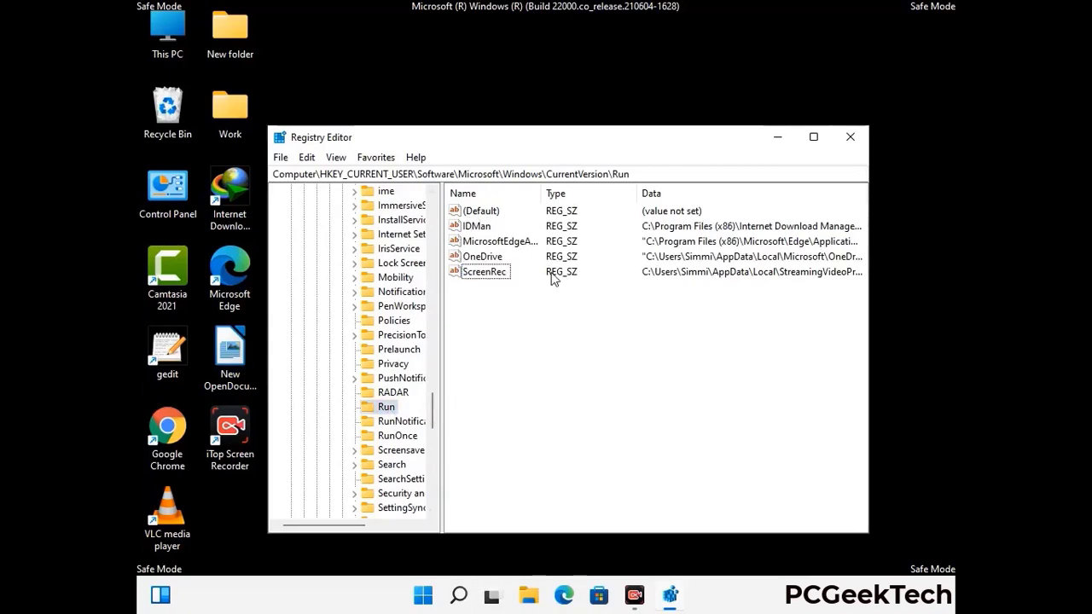
{"action": "right_click", "coordinate": [493, 279]}
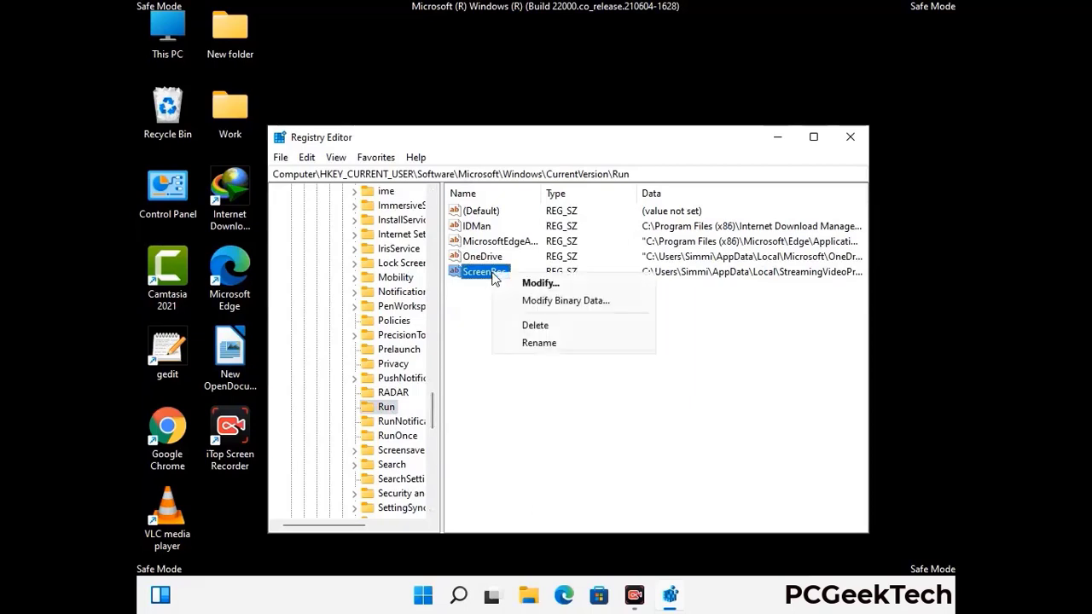
{"action": "left_click", "coordinate": [525, 326]}
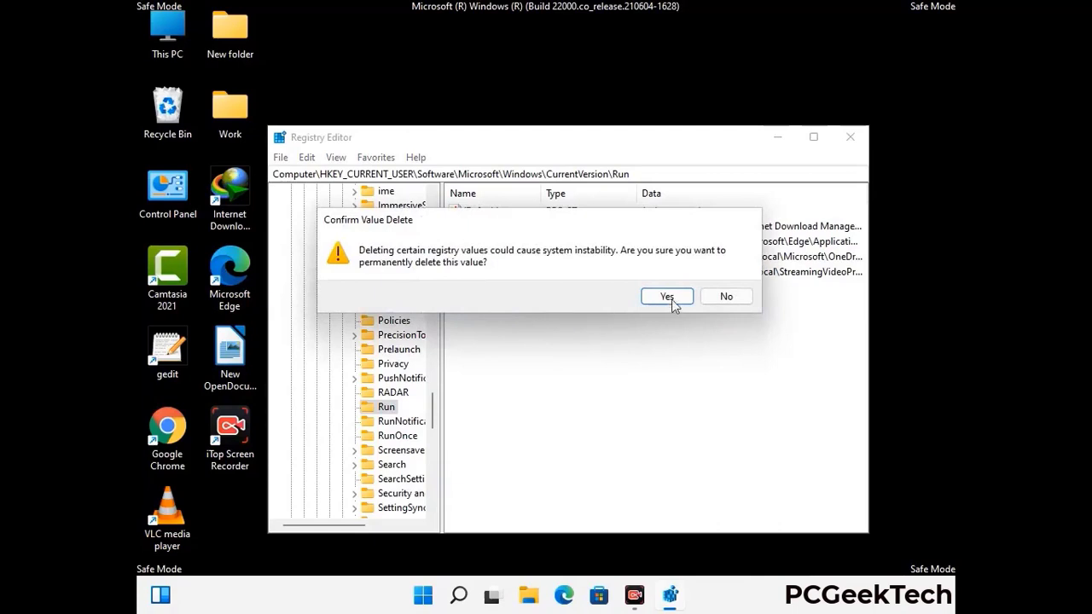
{"action": "left_click", "coordinate": [667, 297]}
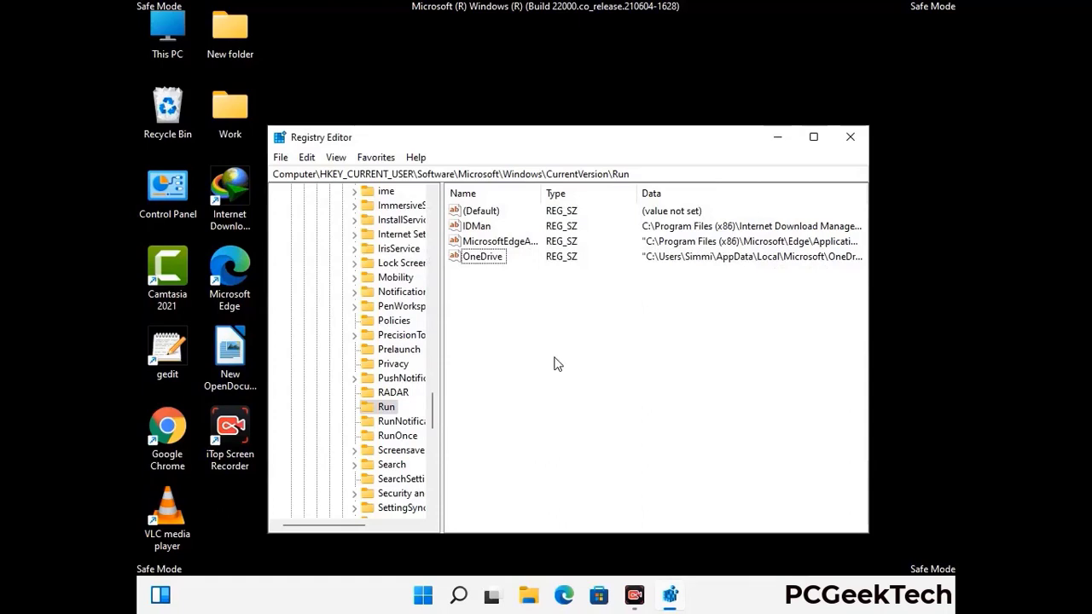
Search the registry for "Virus Name" across keys, values and data, stop the search, and close Registry Editor.
{"action": "key", "text": "ctrl+f"}
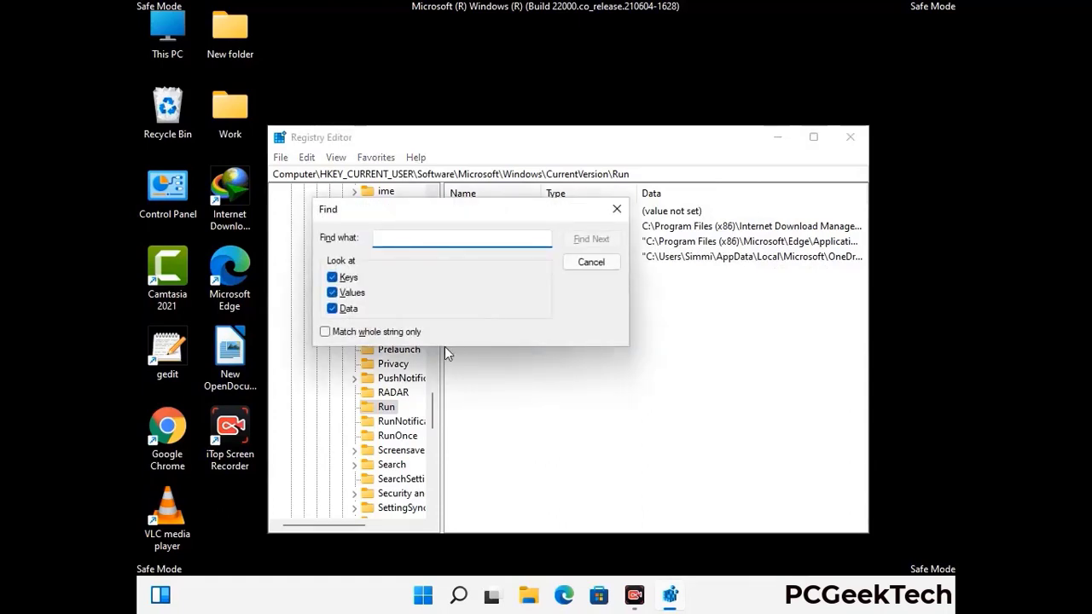
{"action": "type", "text": "Vl"}
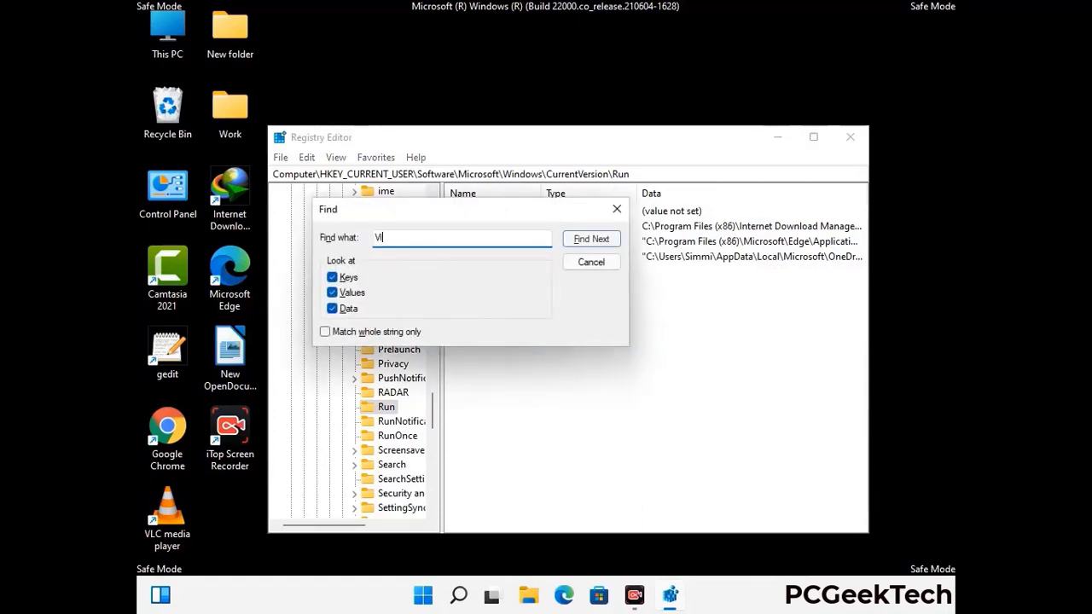
{"action": "type", "text": "rus N"}
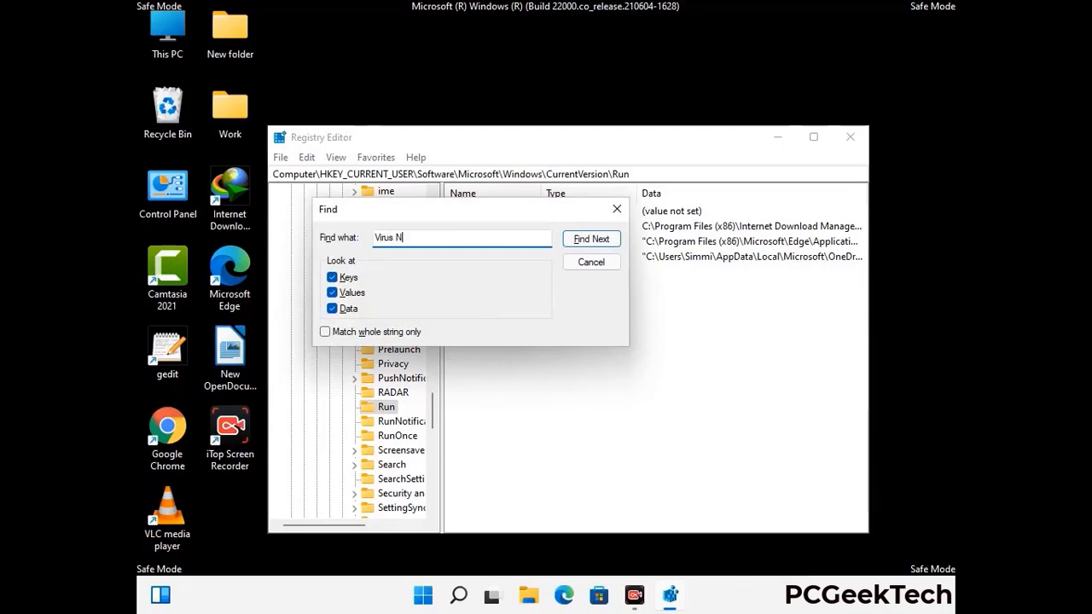
{"action": "type", "text": "ame"}
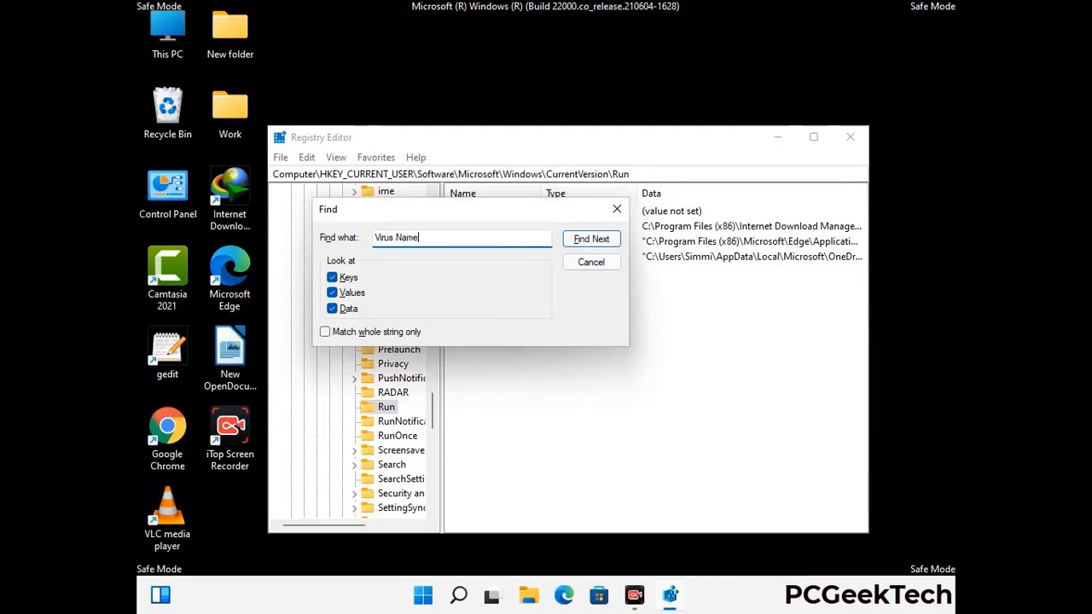
{"action": "left_click", "coordinate": [578, 245]}
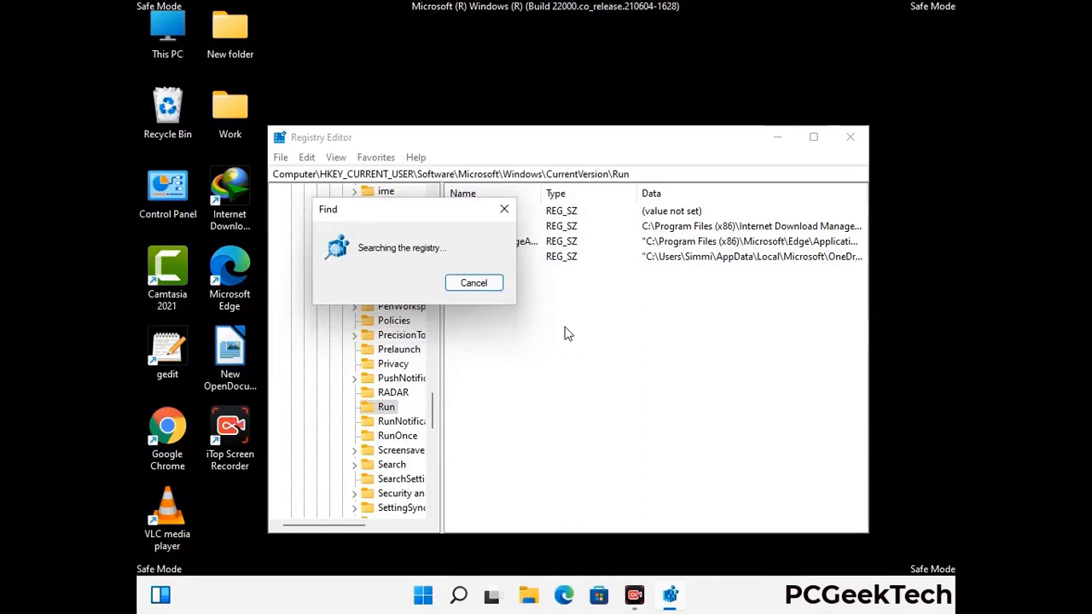
{"action": "left_click", "coordinate": [510, 213]}
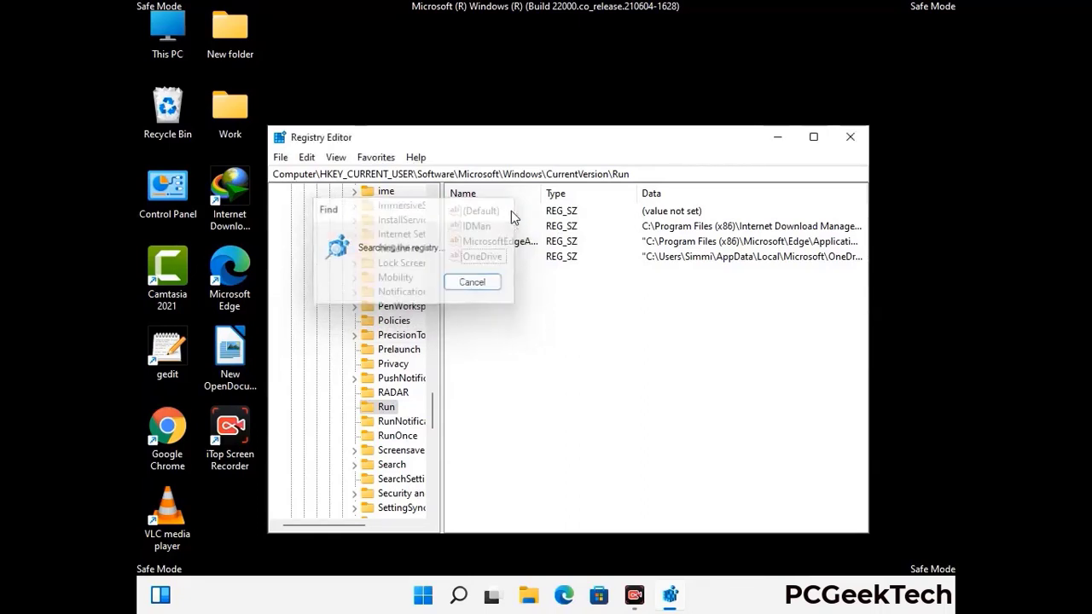
{"action": "left_click", "coordinate": [855, 145]}
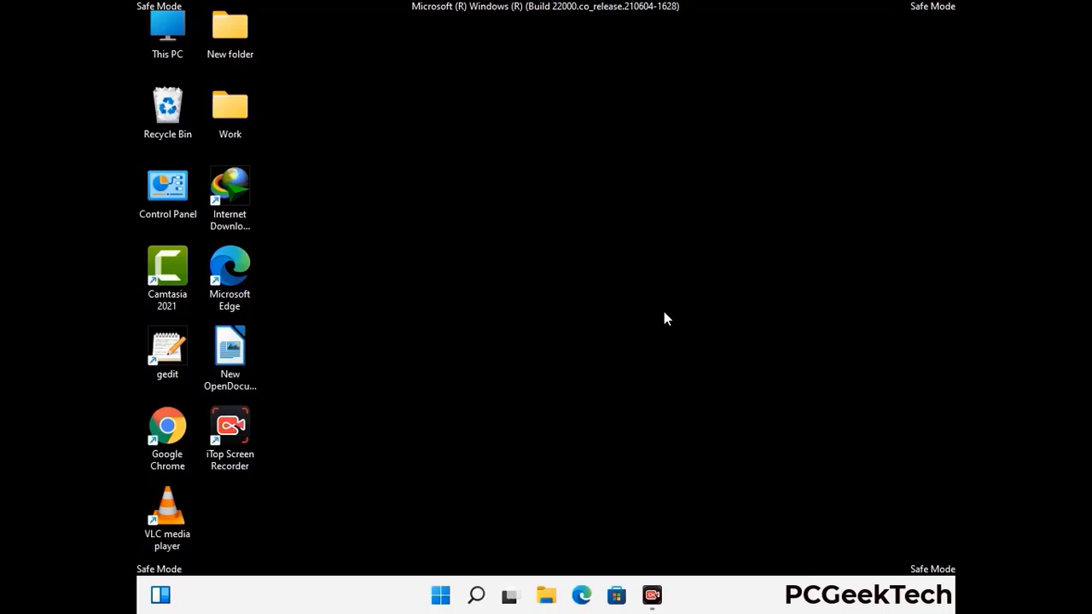
Open System Configuration with the msconfig command and turn off Safe boot in the Windows 11 boot options.
{"action": "key", "text": "super+r"}
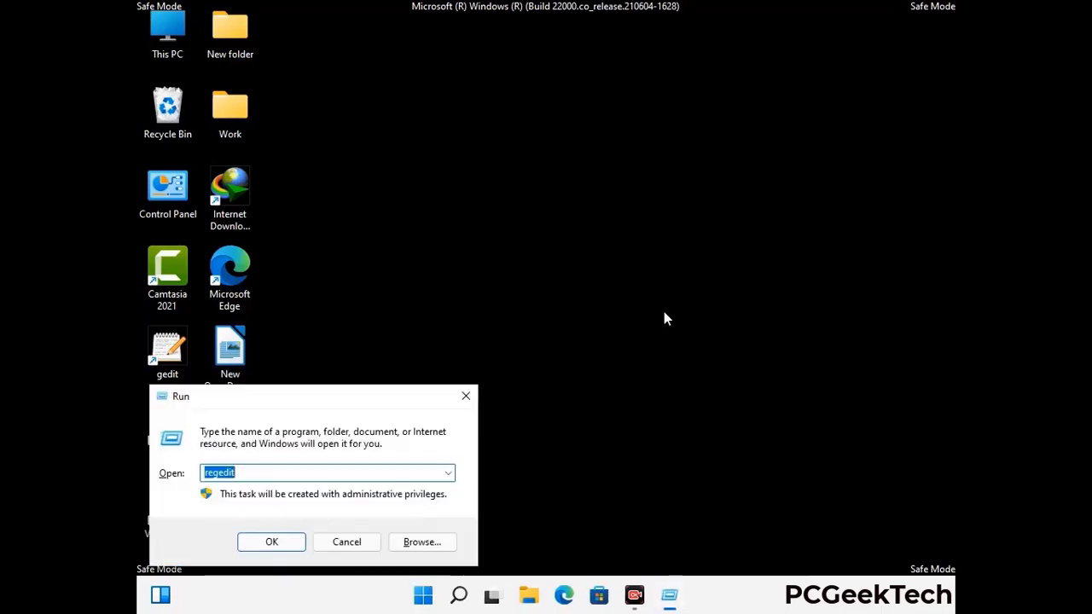
{"action": "left_click_drag", "start_coordinate": [317, 395], "coordinate": [559, 167]}
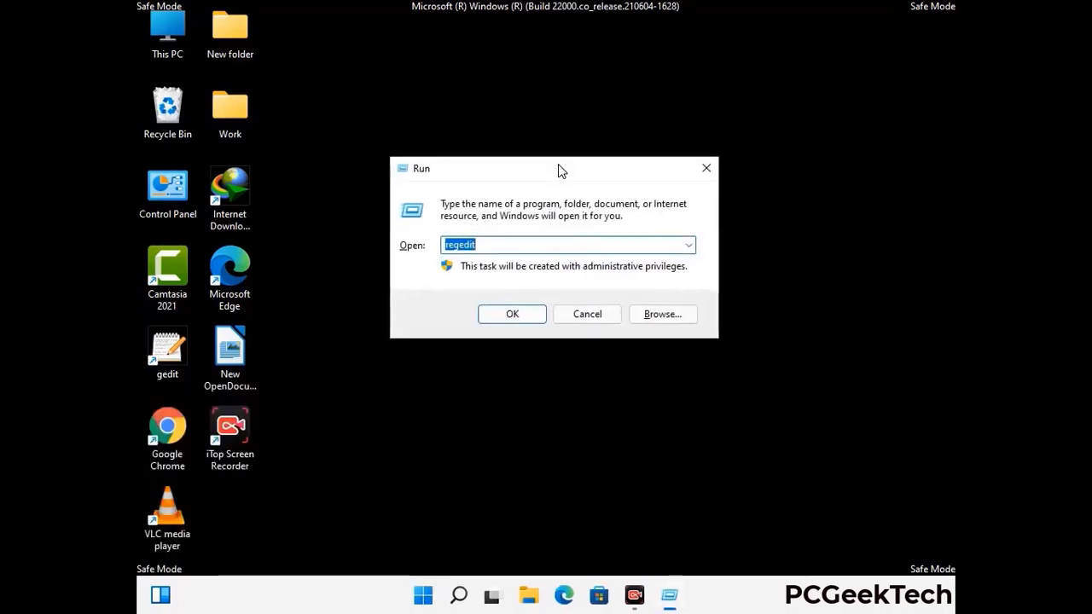
{"action": "type", "text": "msconfig"}
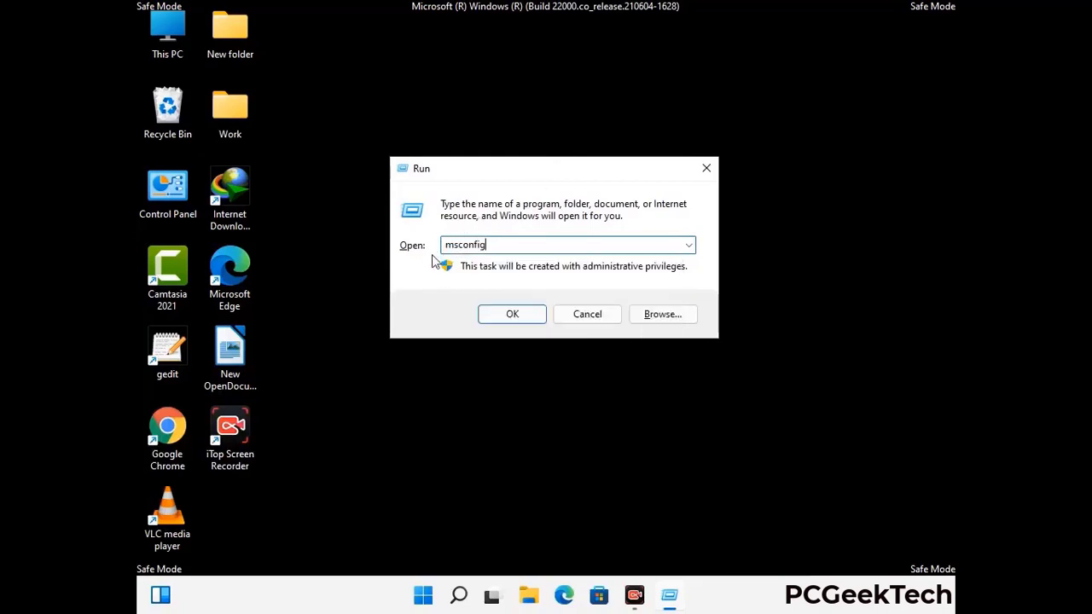
{"action": "left_click", "coordinate": [510, 315]}
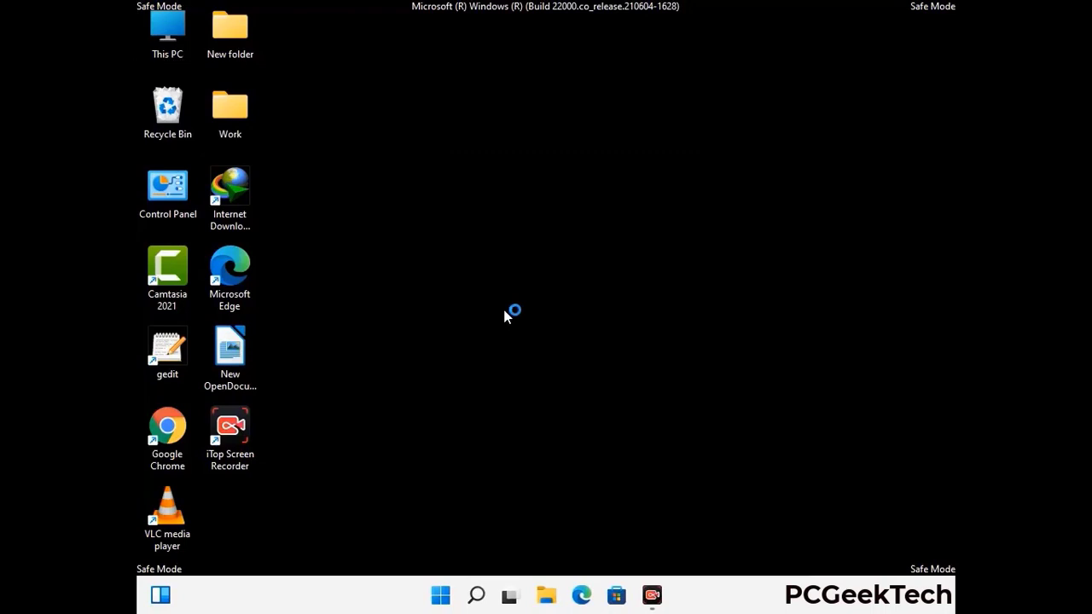
{"action": "left_click", "coordinate": [376, 171]}
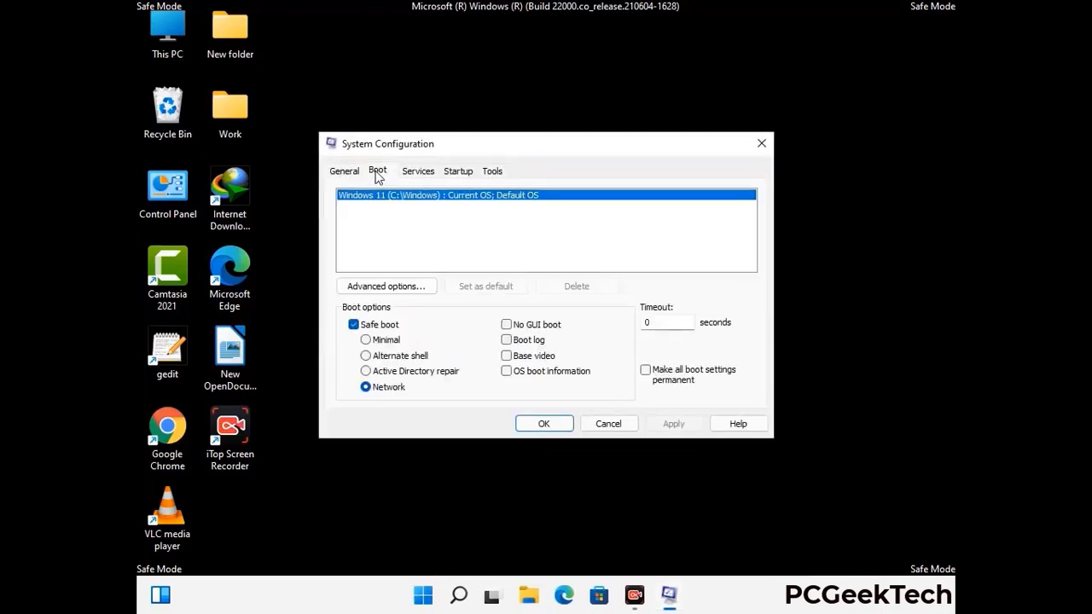
{"action": "left_click", "coordinate": [354, 327]}
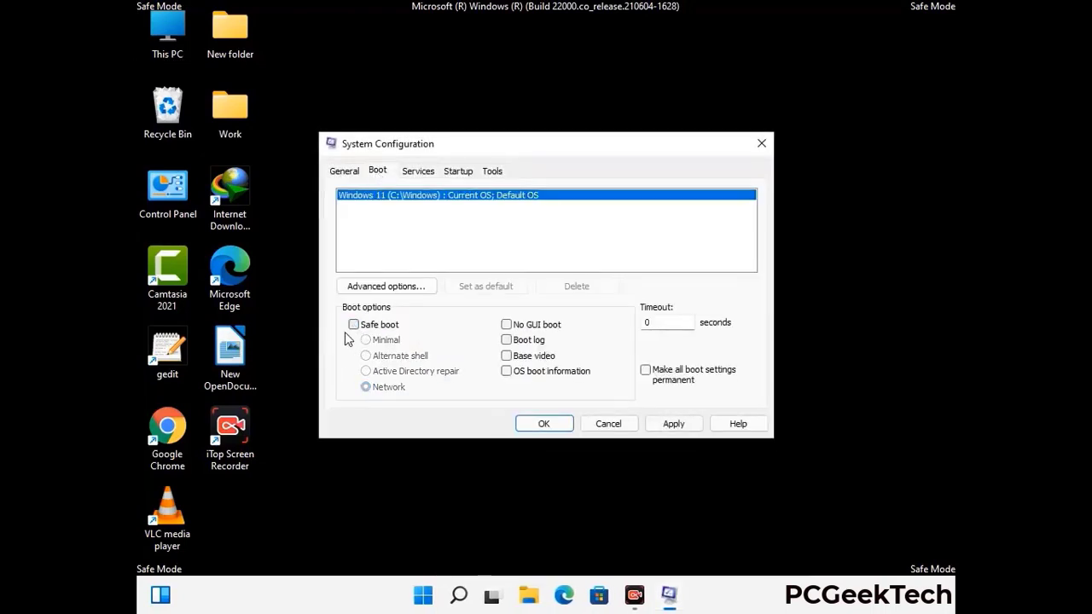